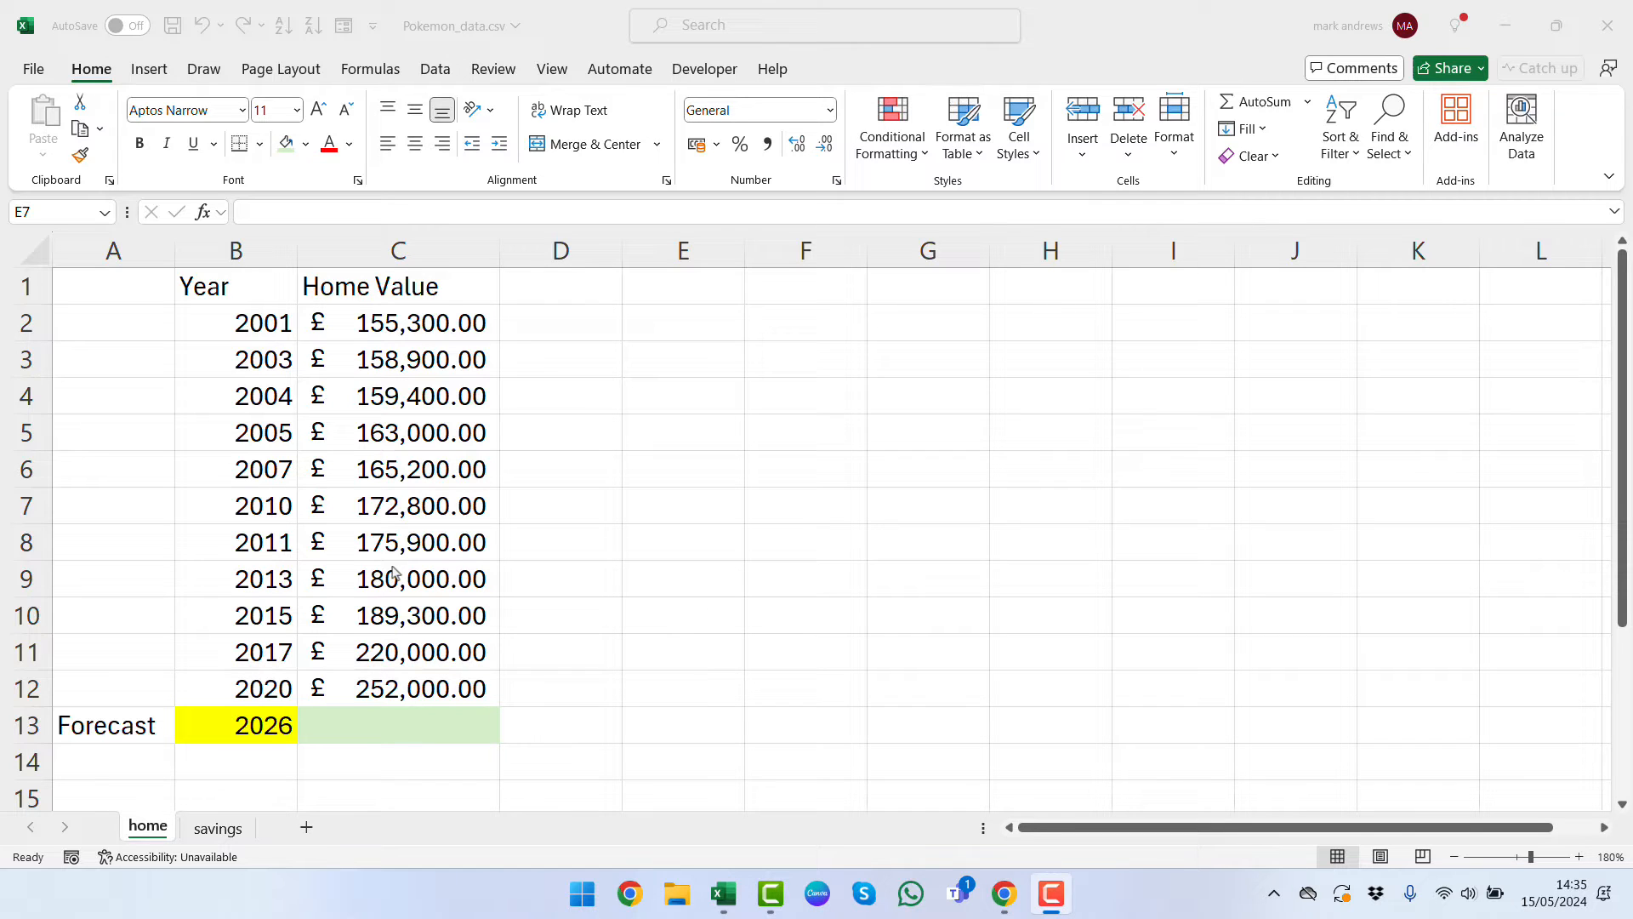
- Begin a formula with the FORECAST function in cell C13, the forecast home value
click(413, 730)
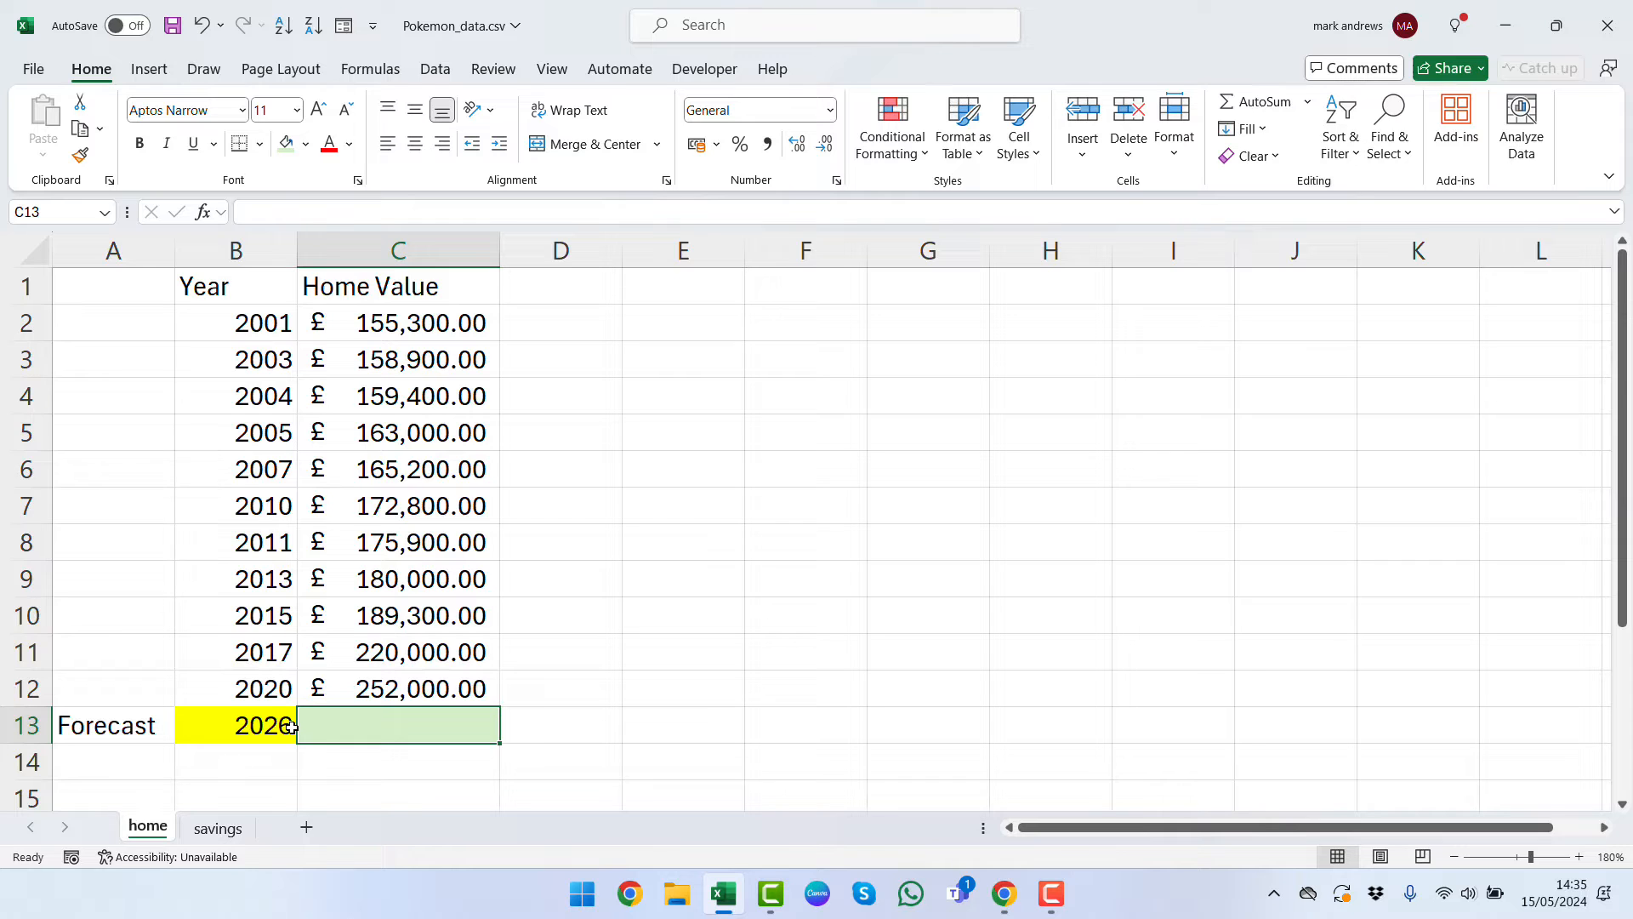
text(=)
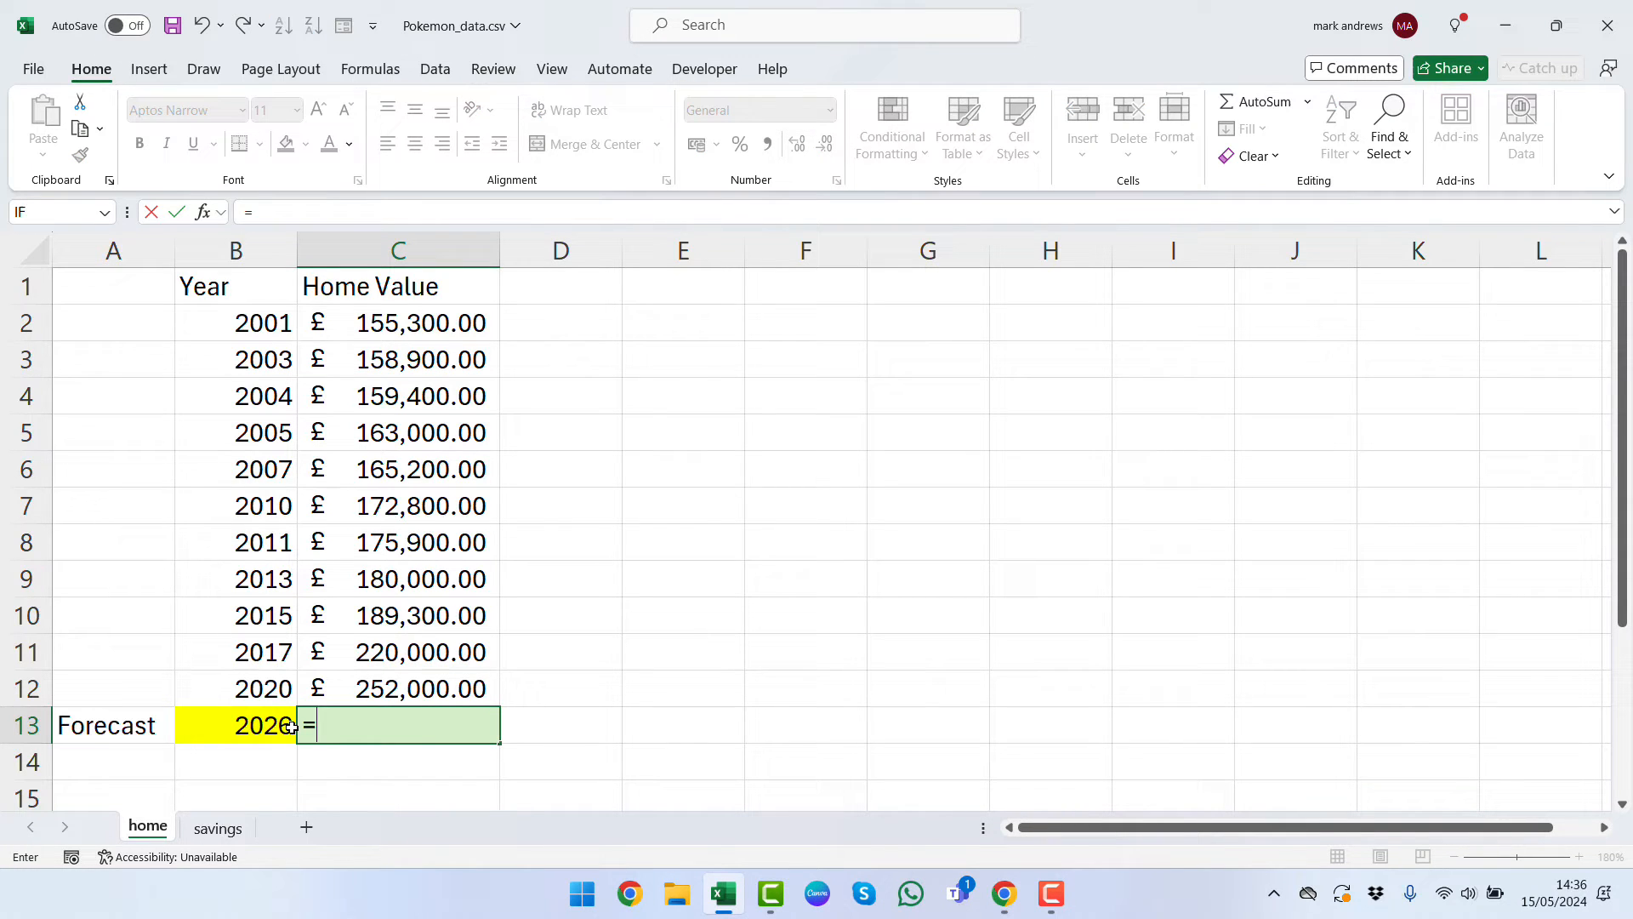
text(force)
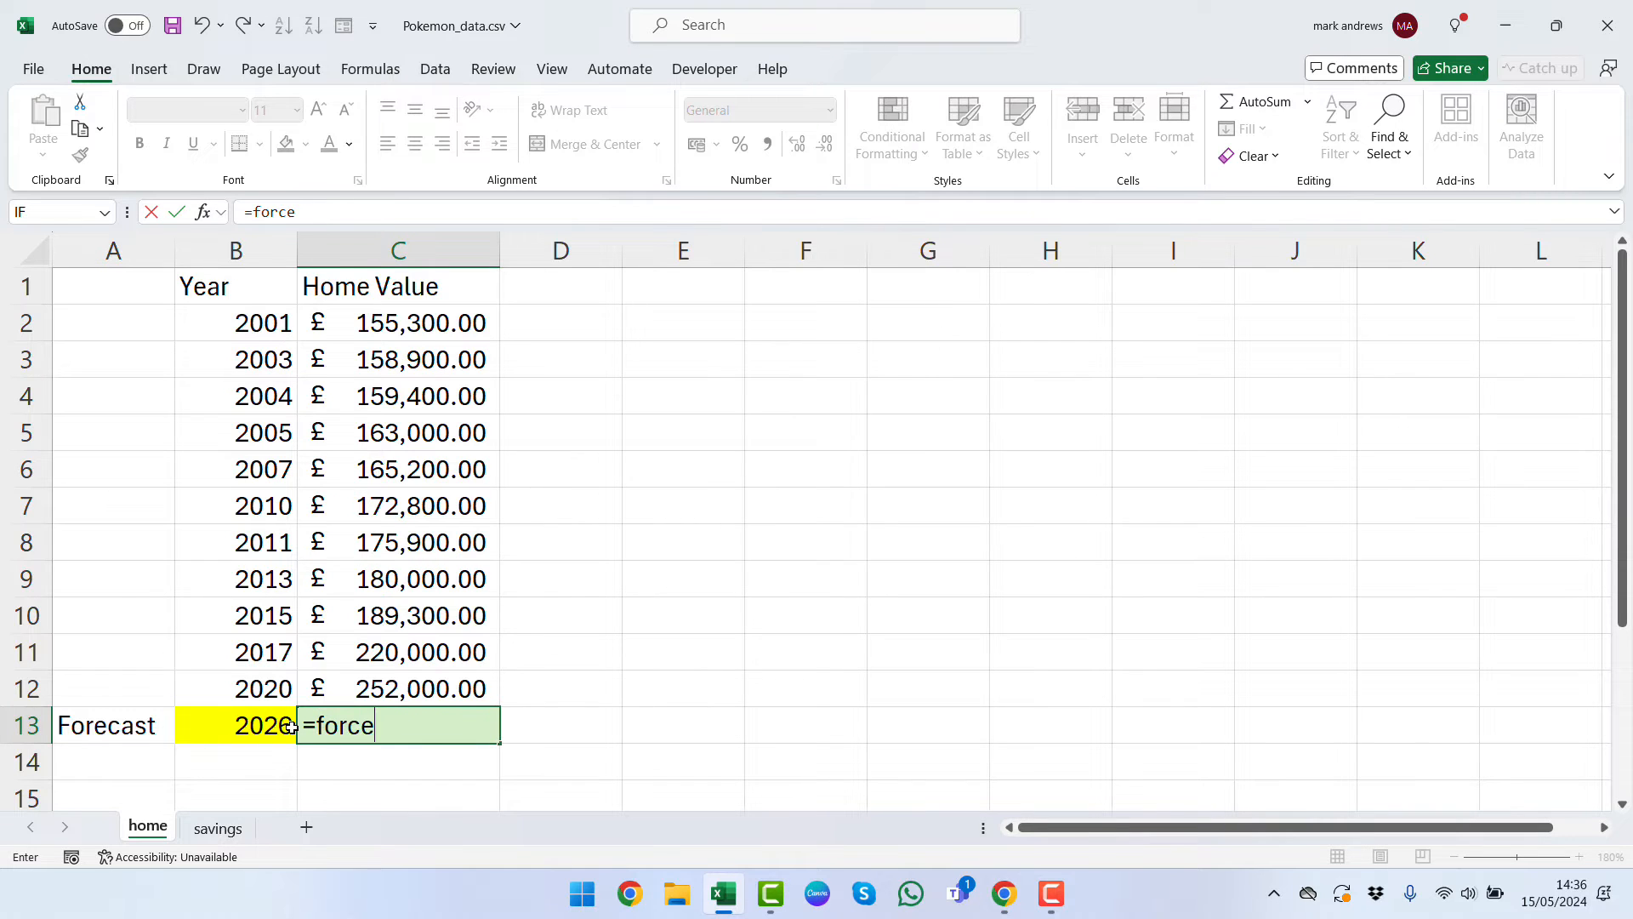
key(BackSpace)
key(BackSpace)
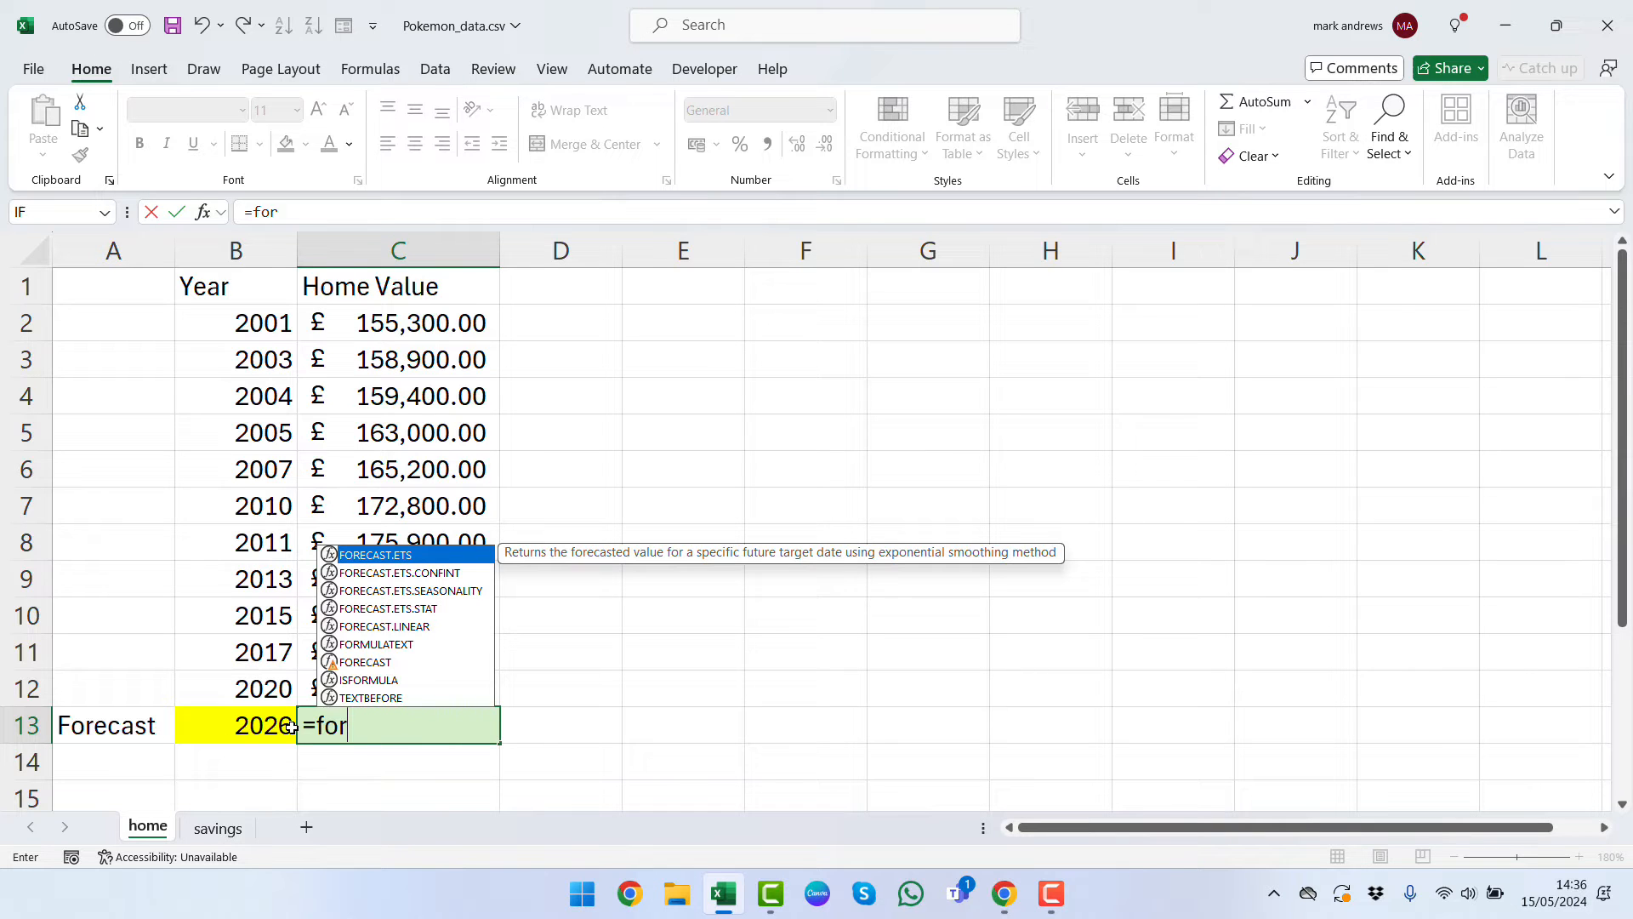
key(Down)
key(Down)
key(Down)
key(Down)
key(Down)
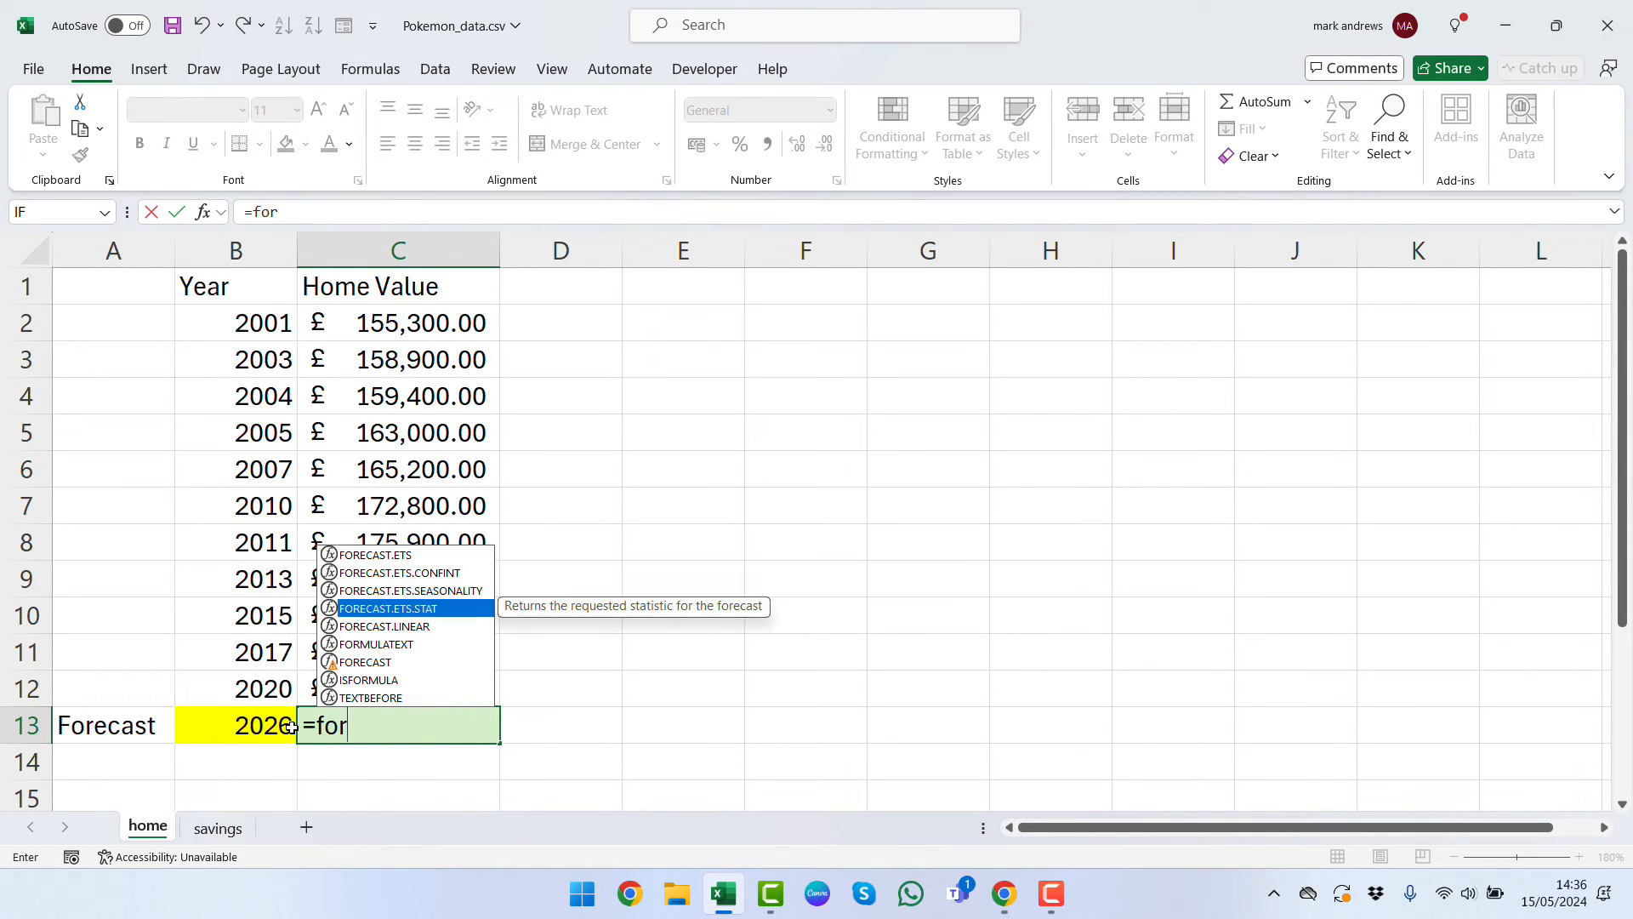
key(Up)
key(Up)
key(Up)
key(Up)
key(Up)
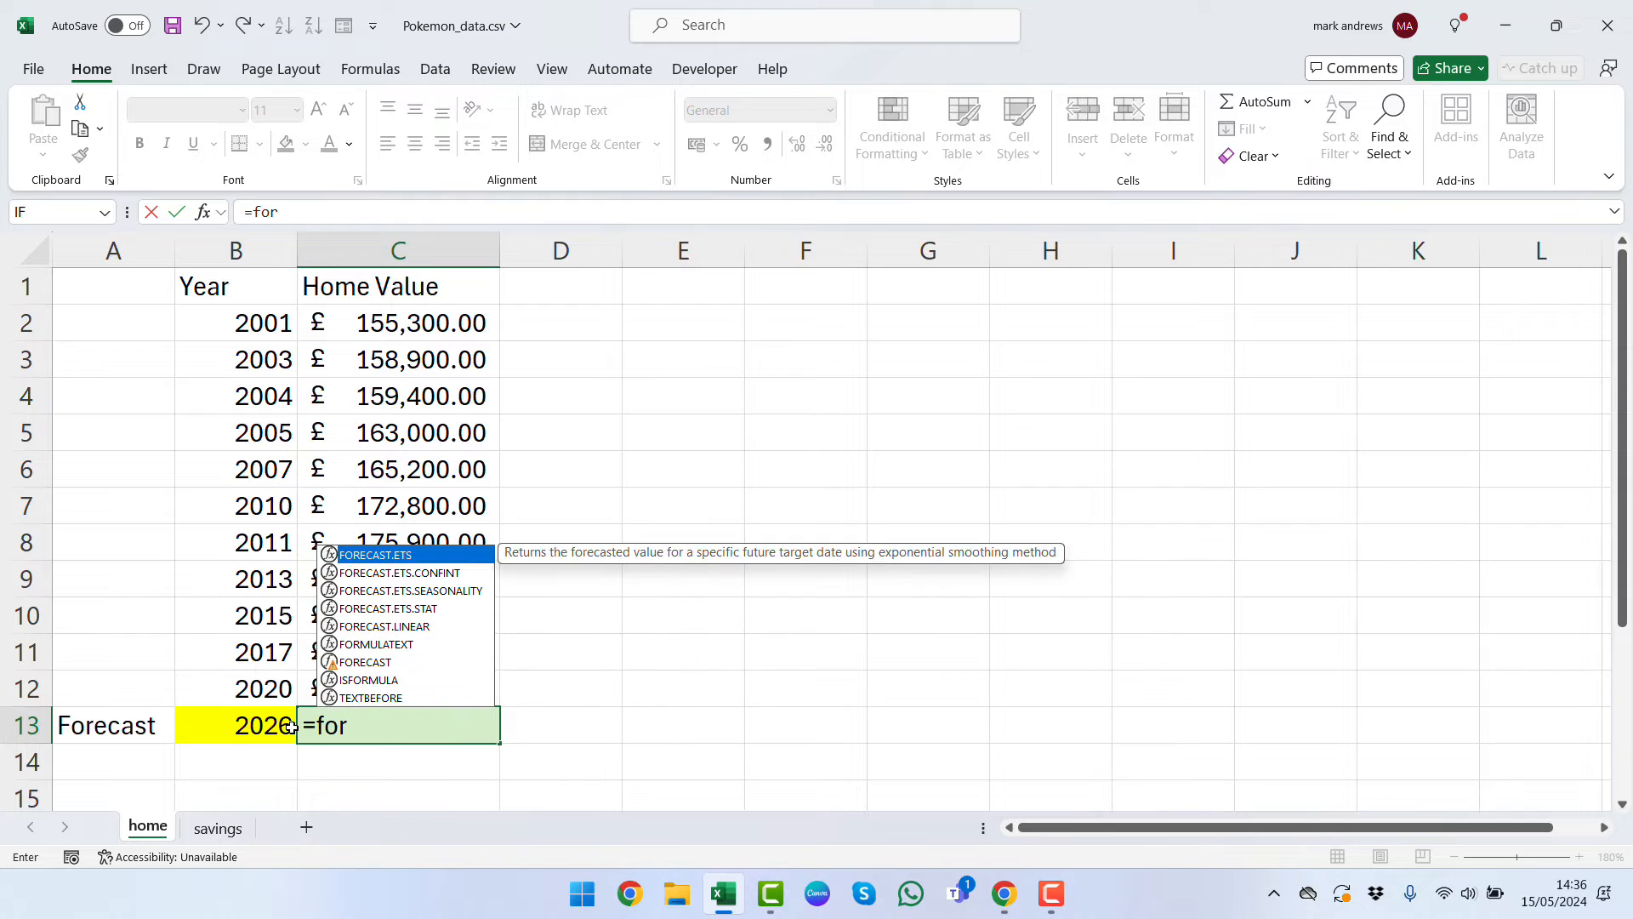
key(Down)
key(Down)
key(Down)
key(Down)
key(Down)
key(Down)
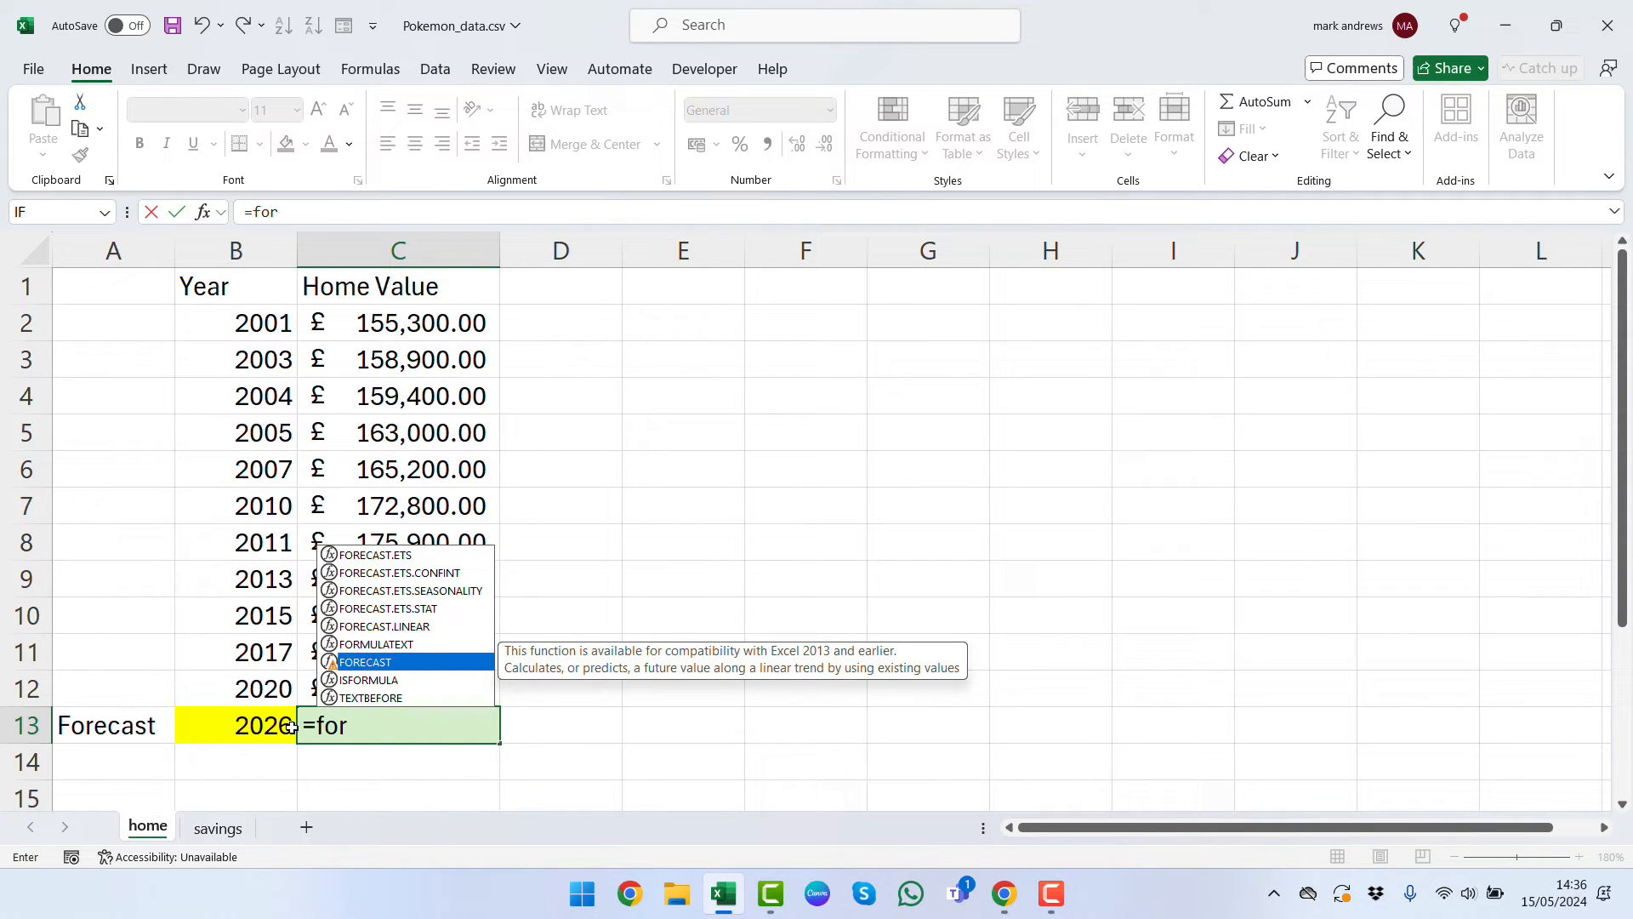
key(Tab)
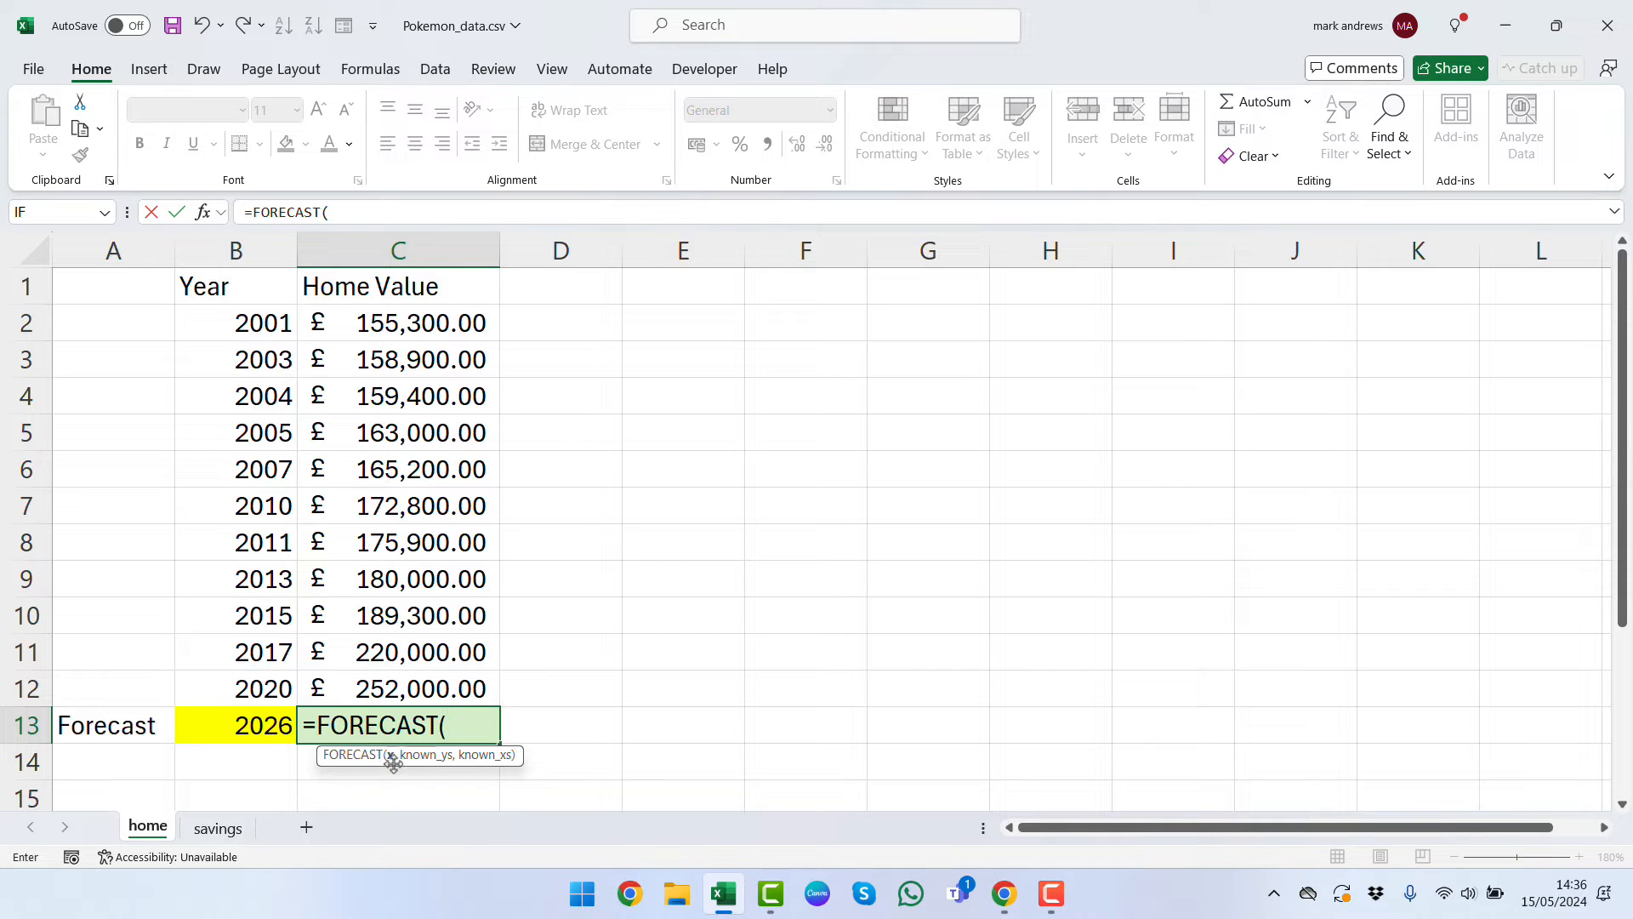
- Complete the home value formula as =FORECAST(B13,C2:C12,B2:B12) and apply the pound Accounting format to C13
click(261, 723)
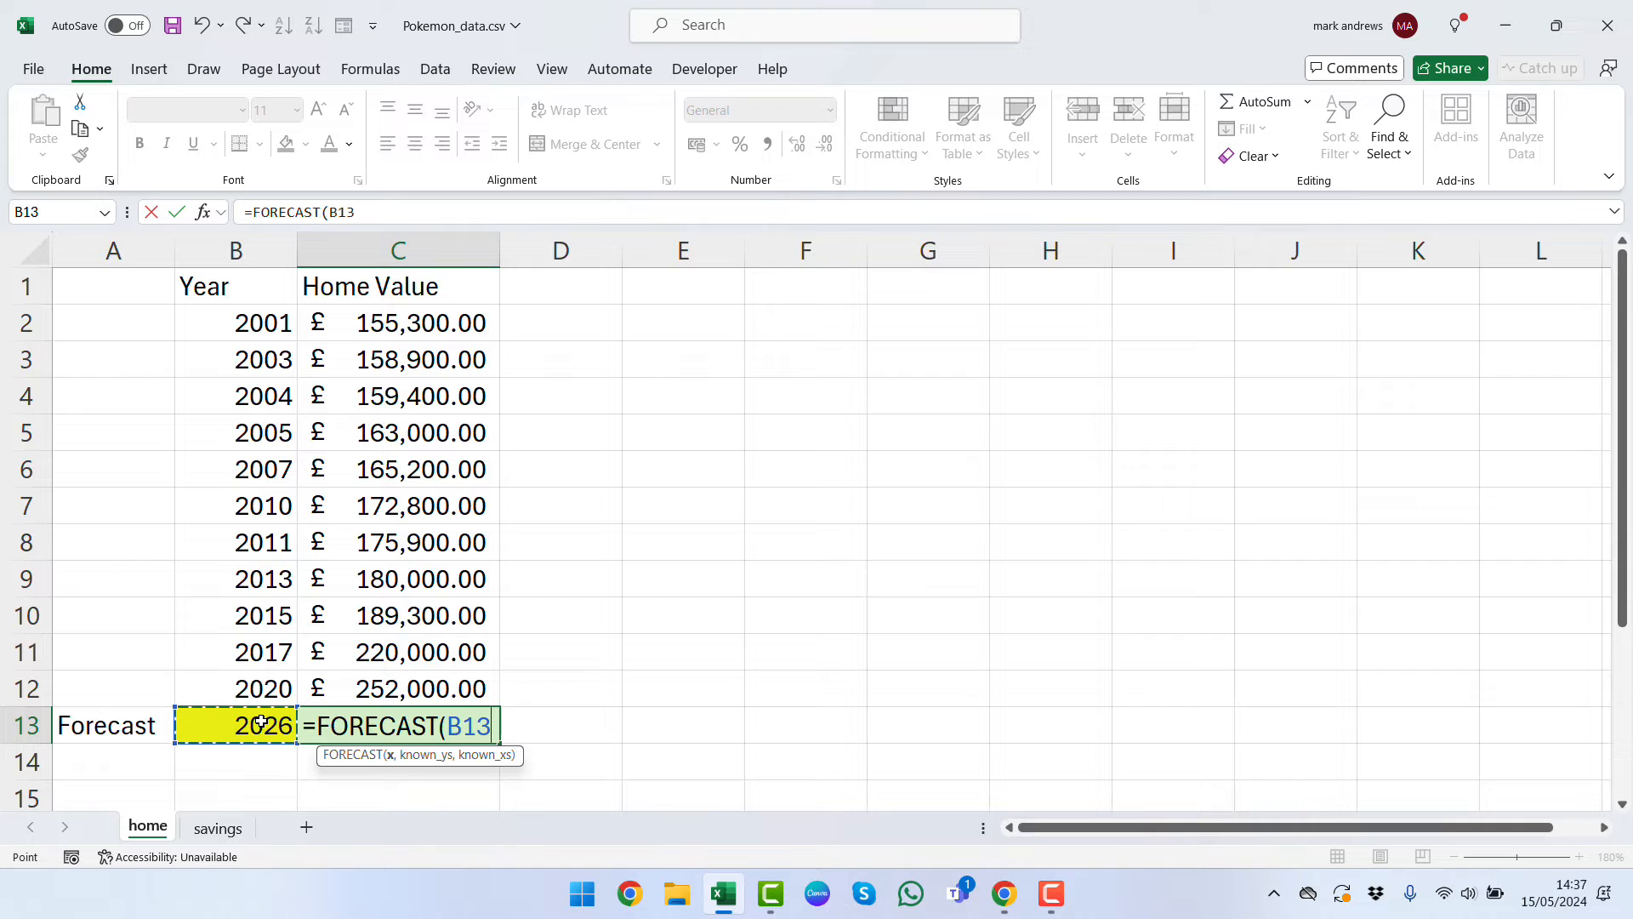
text(,)
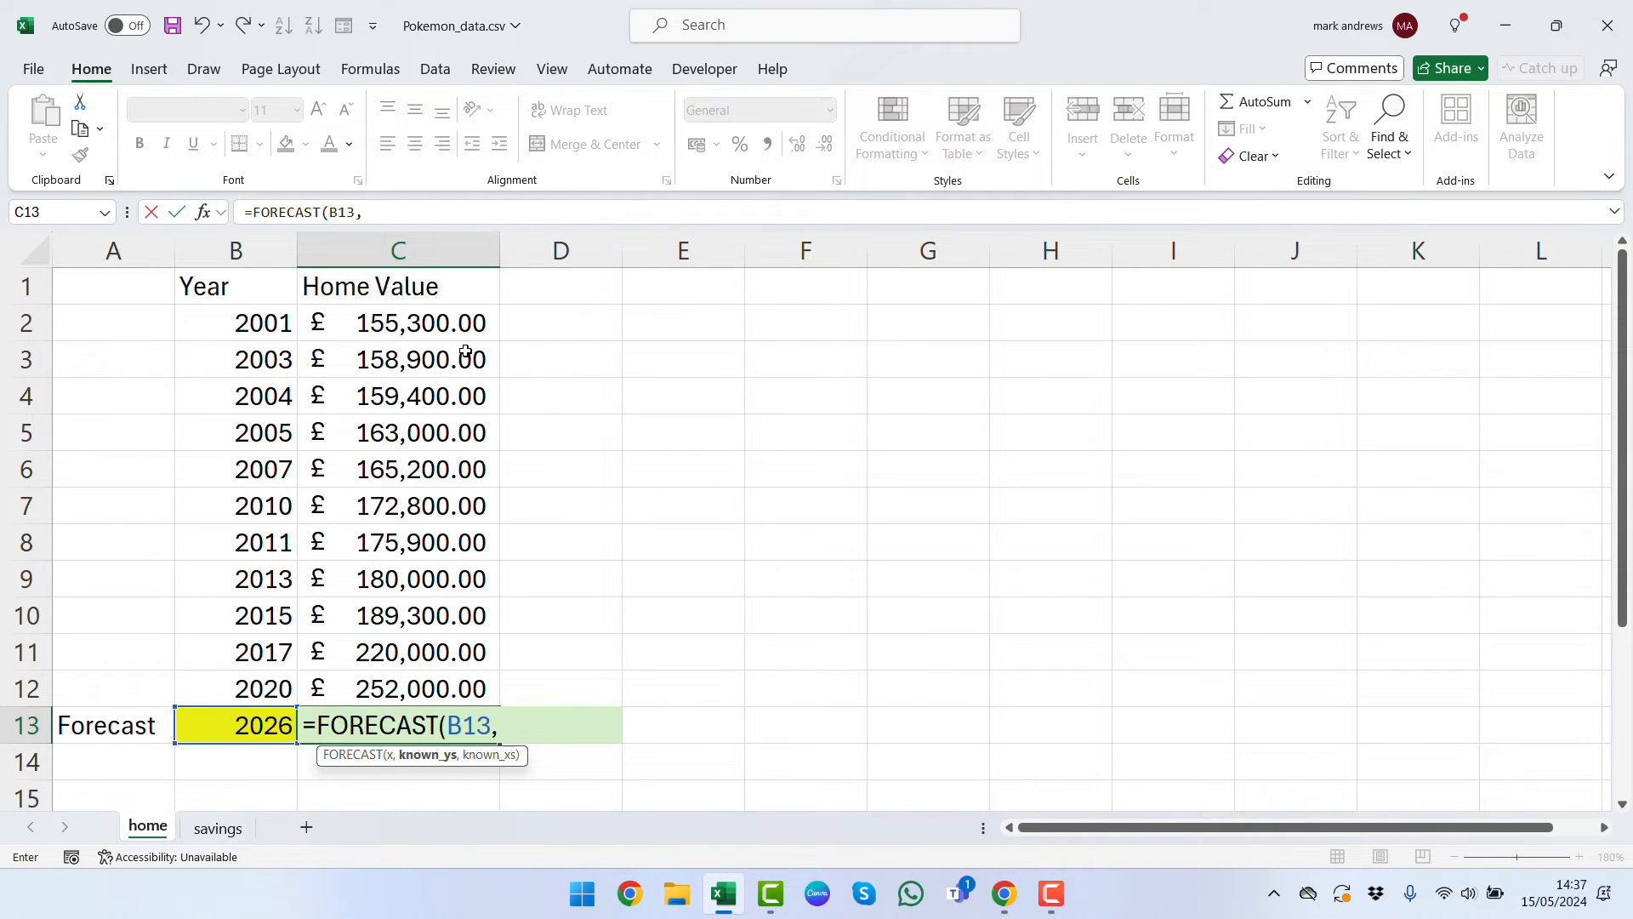
click(454, 328)
drag(455, 331, 412, 685)
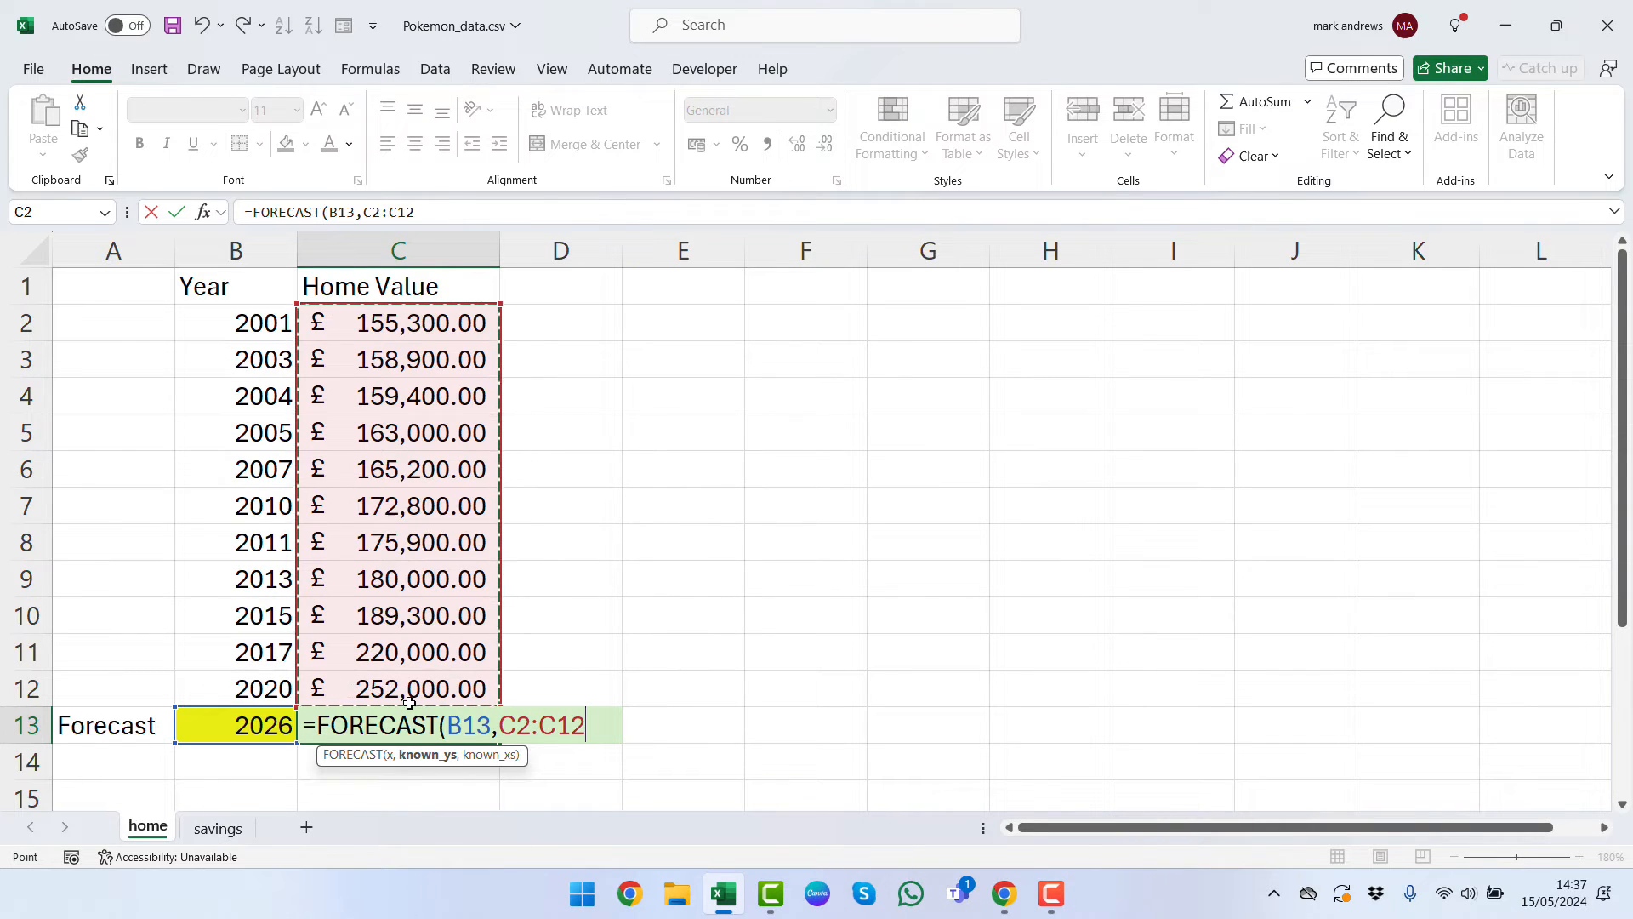
text(,)
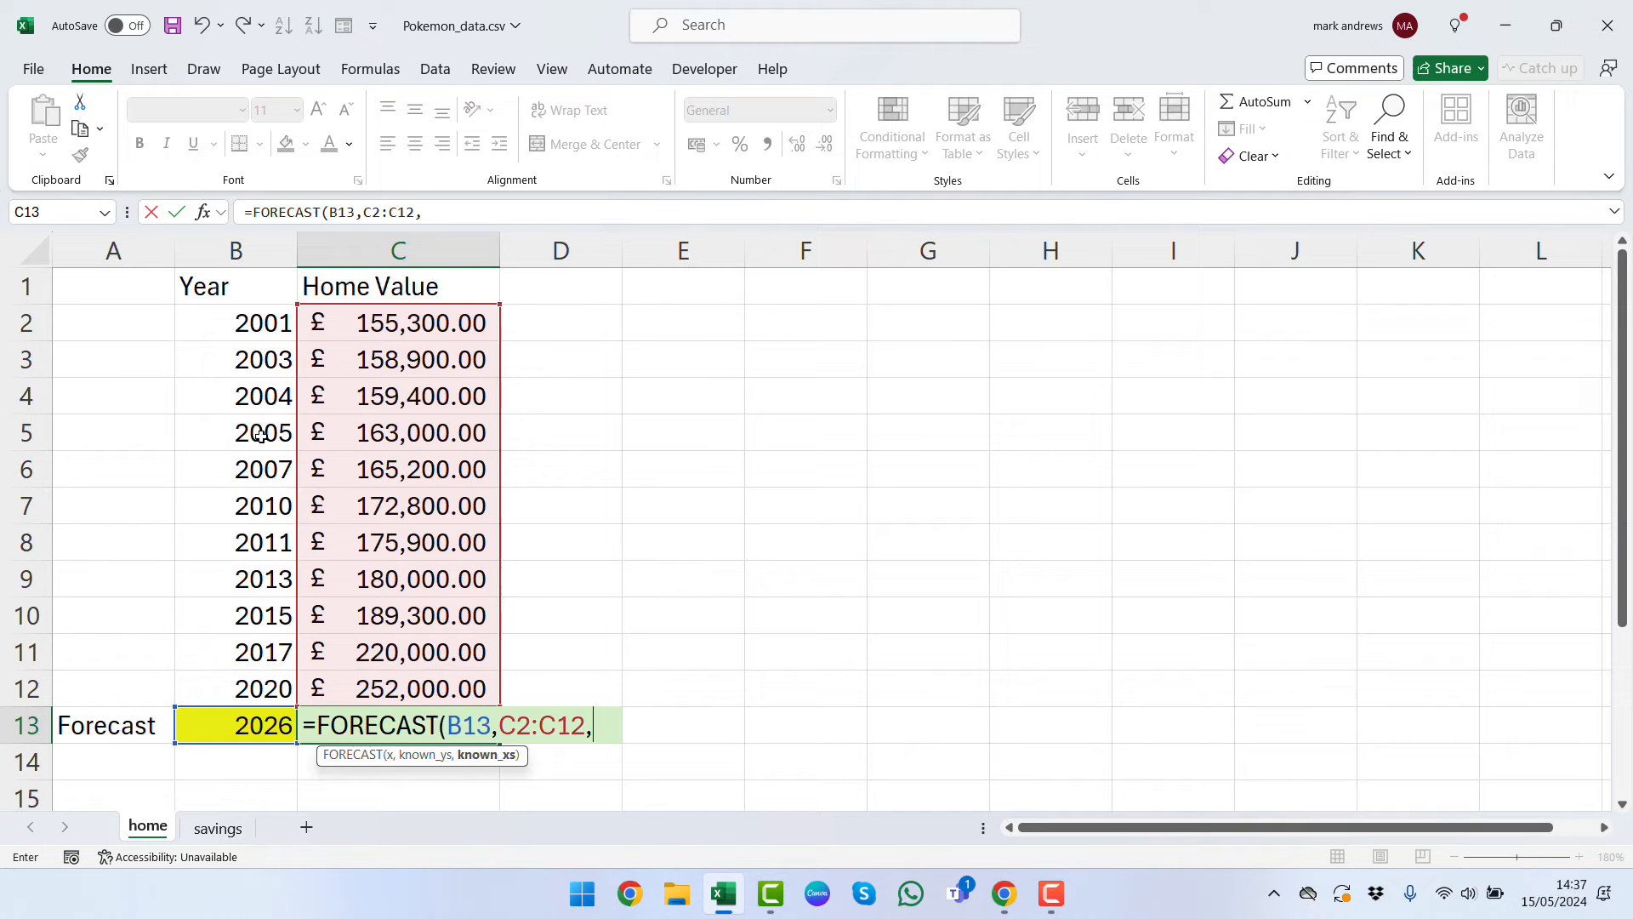
click(245, 327)
drag(245, 327, 245, 689)
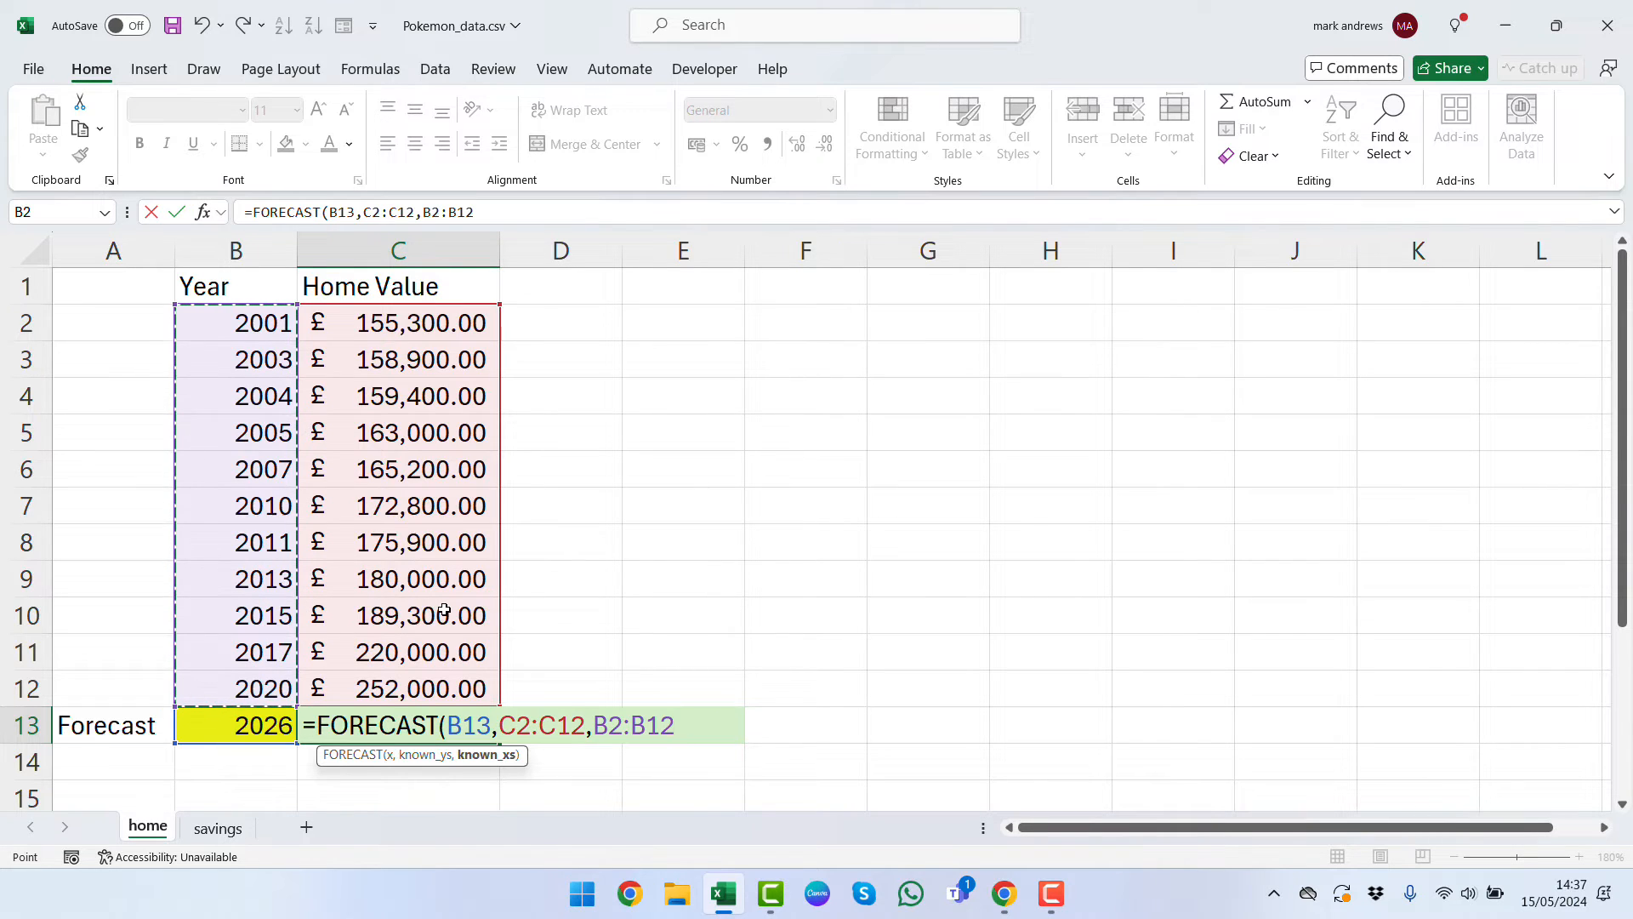
text())
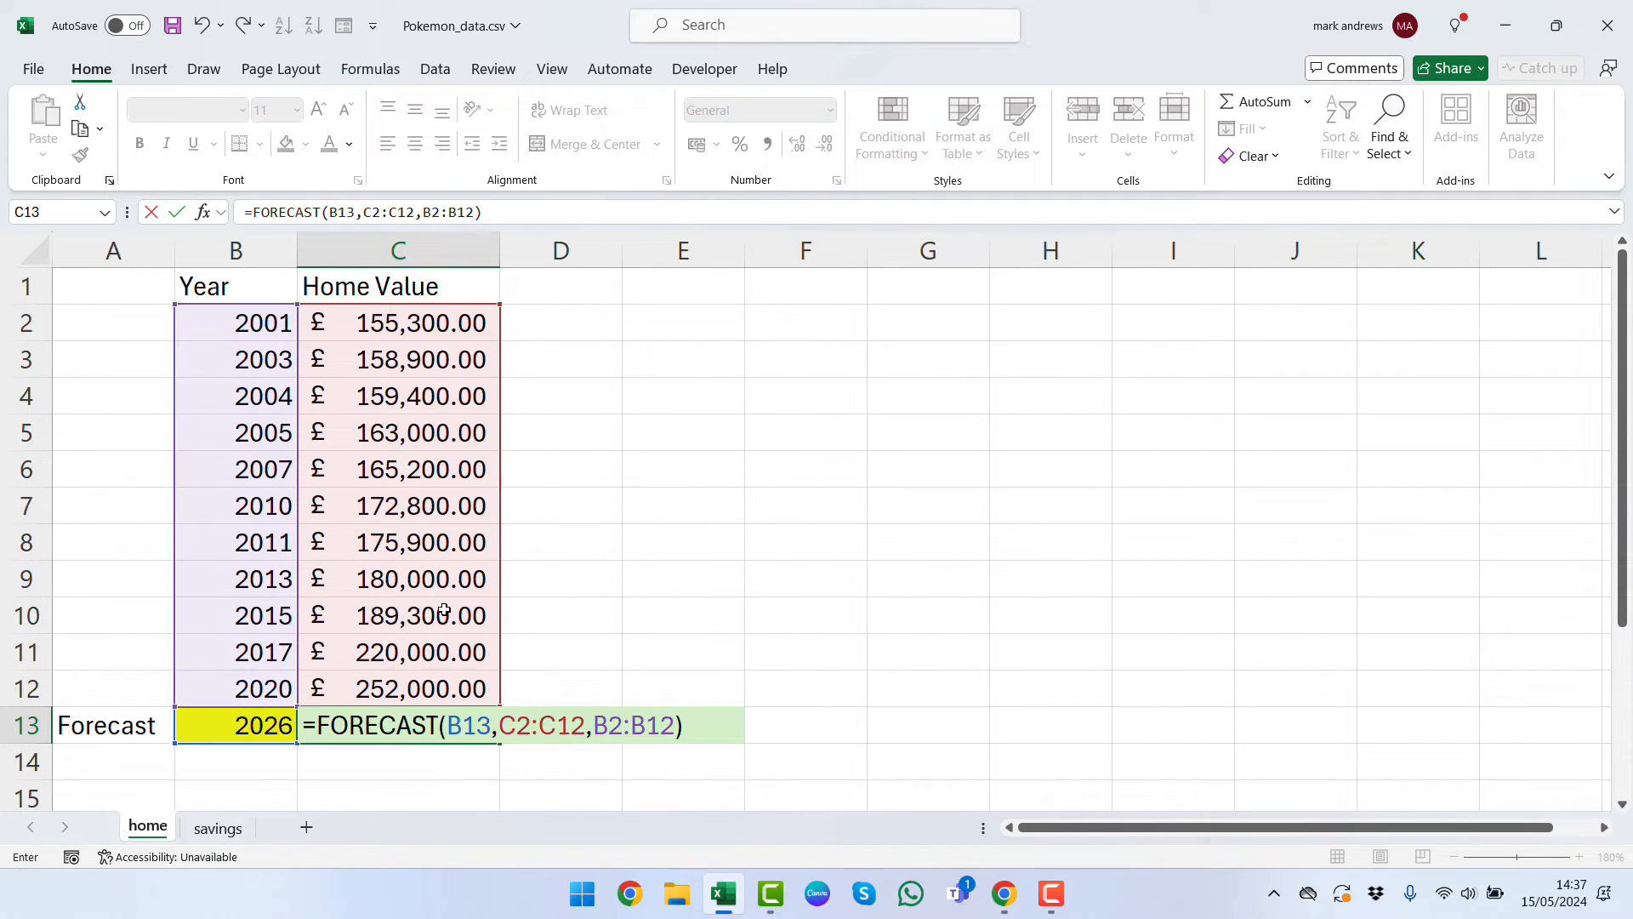
key(Return)
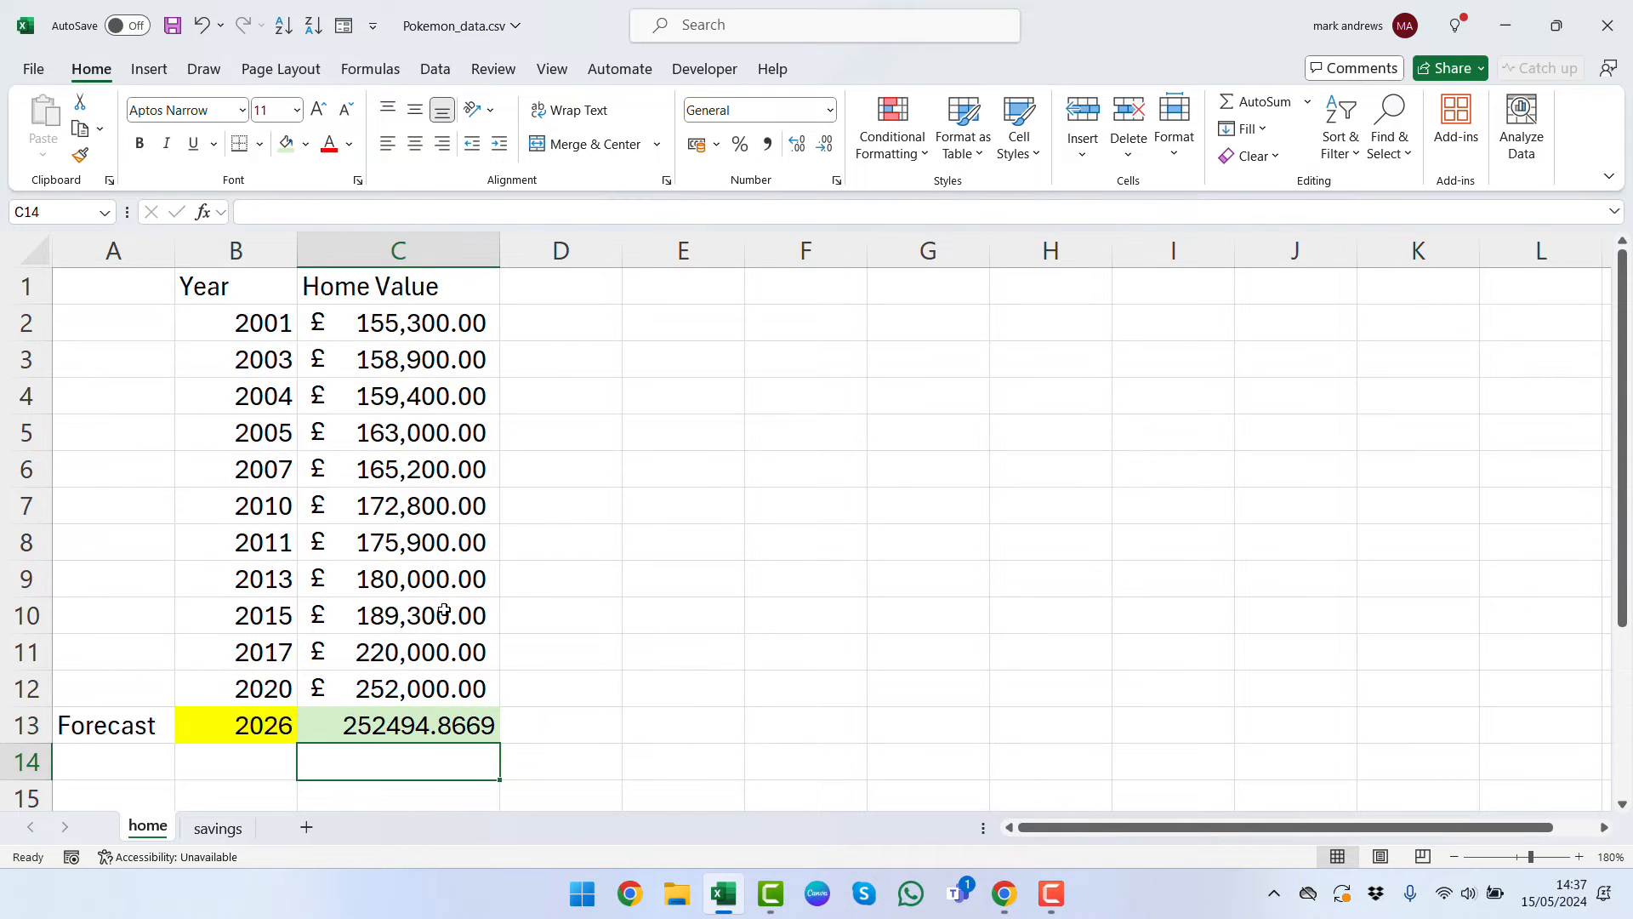
click(424, 733)
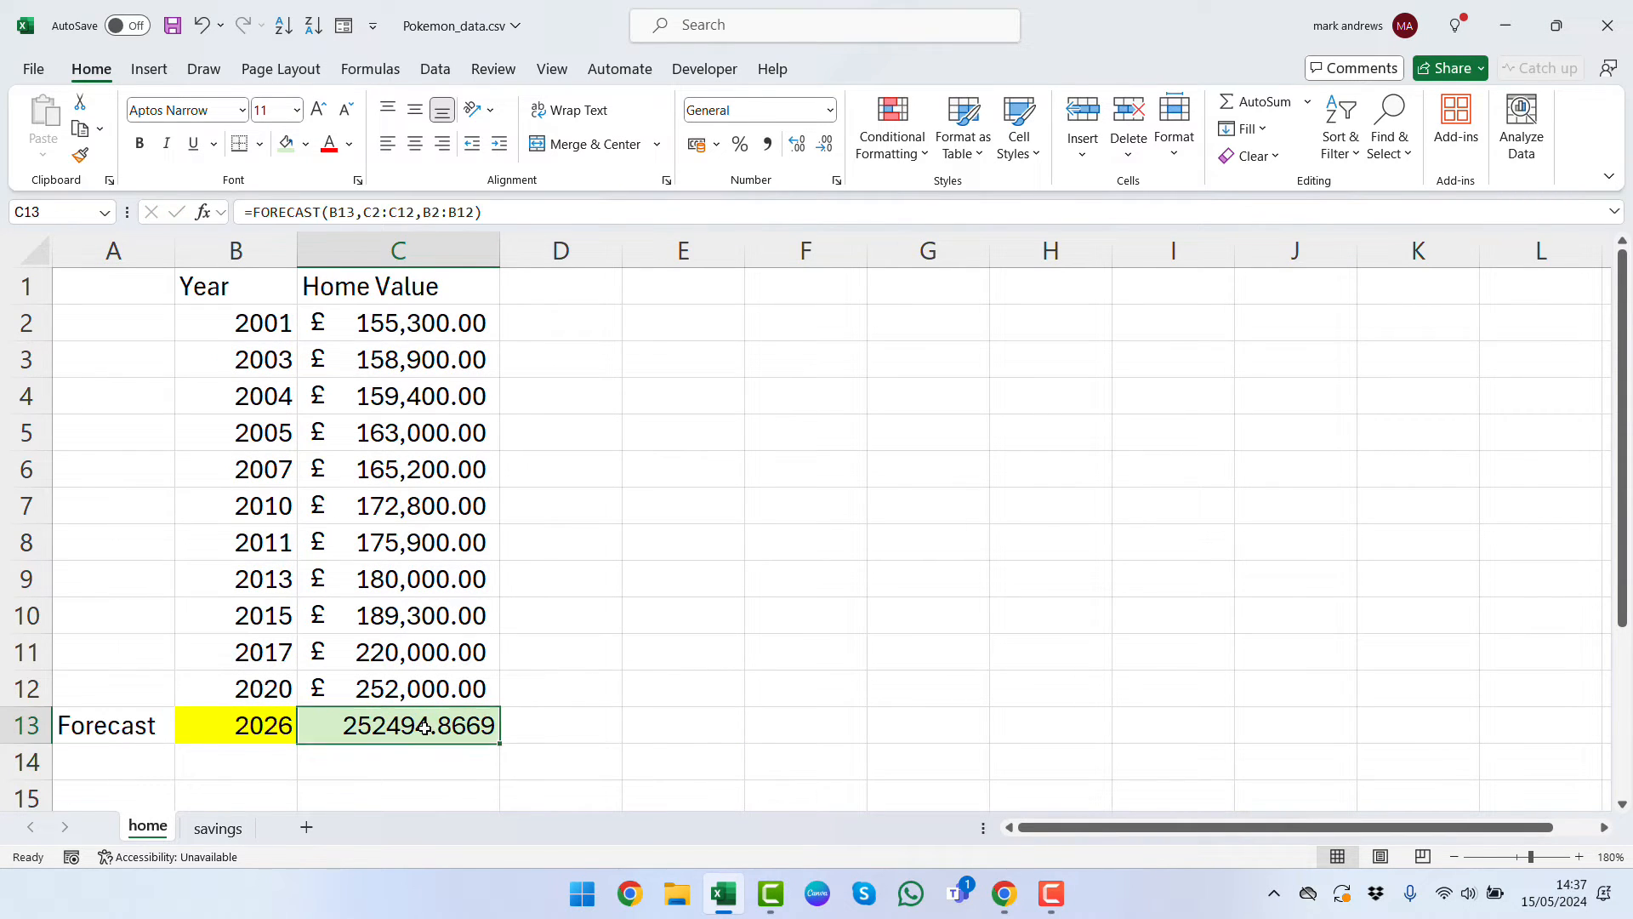
click(698, 145)
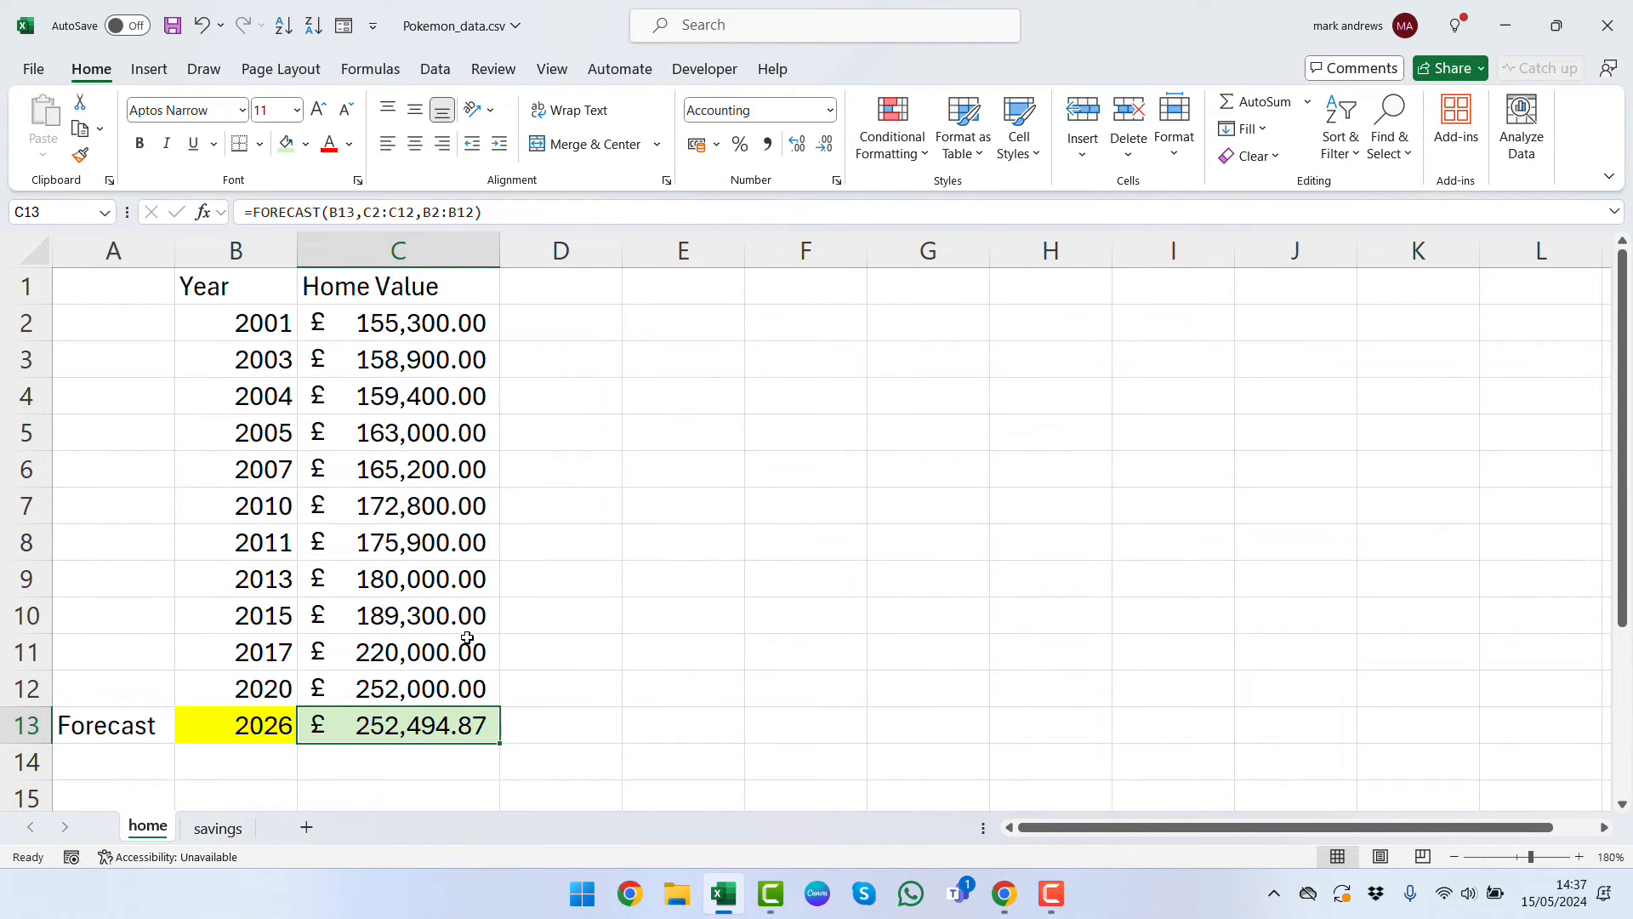
- On the savings sheet, enter 2030 as the forecast year in cell B12
click(218, 829)
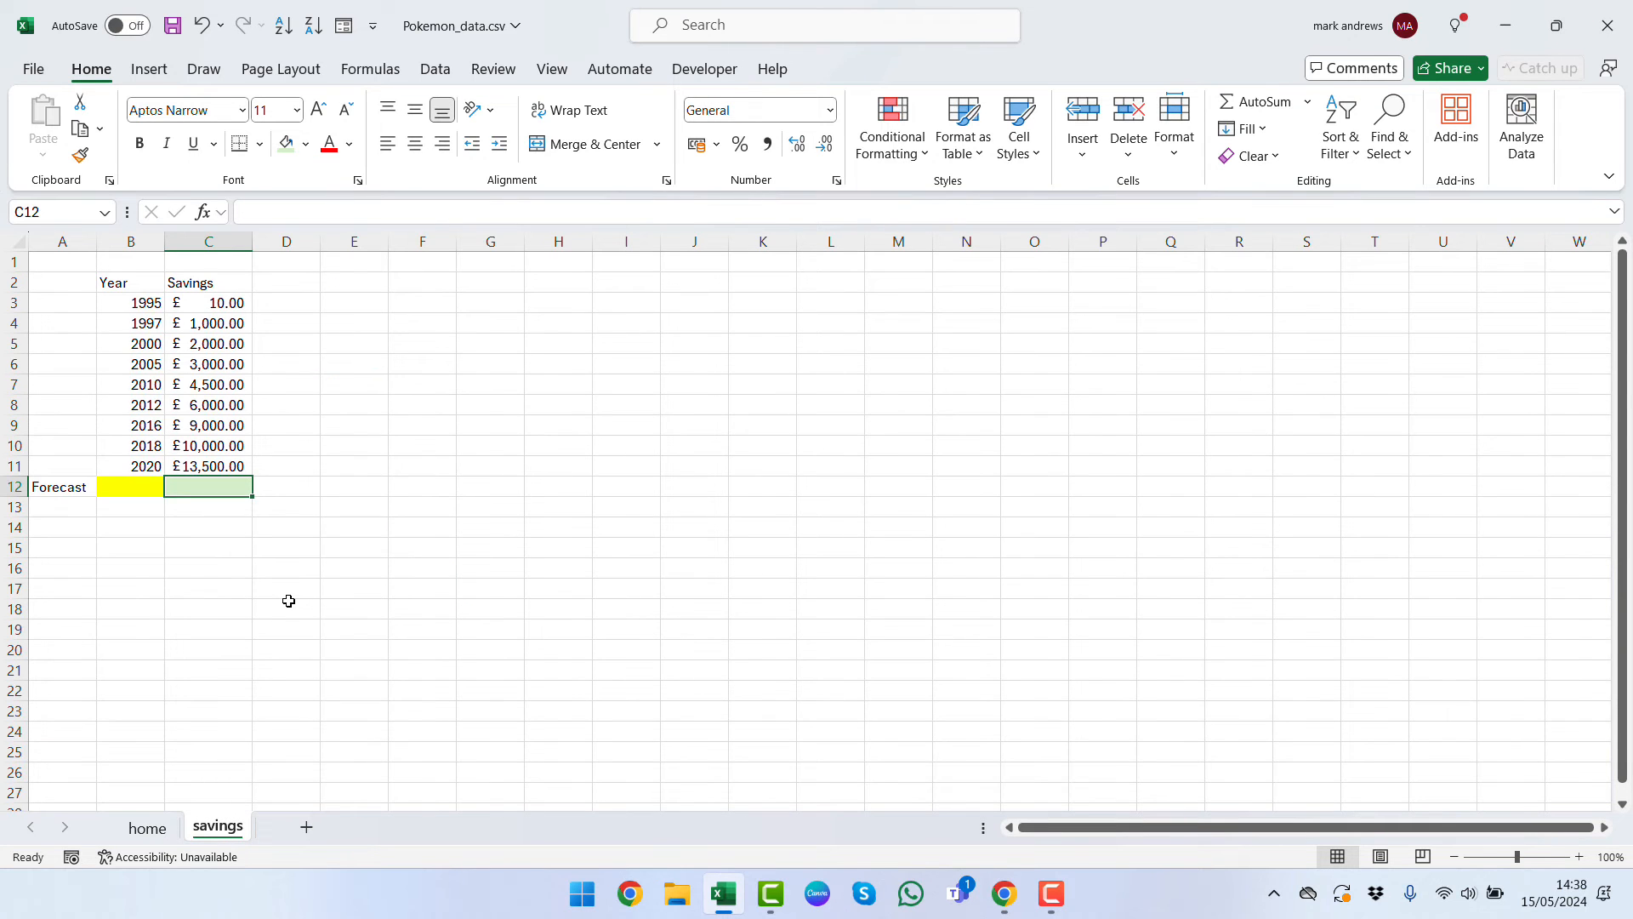
ctrl+scroll(288, 601, up, 7)
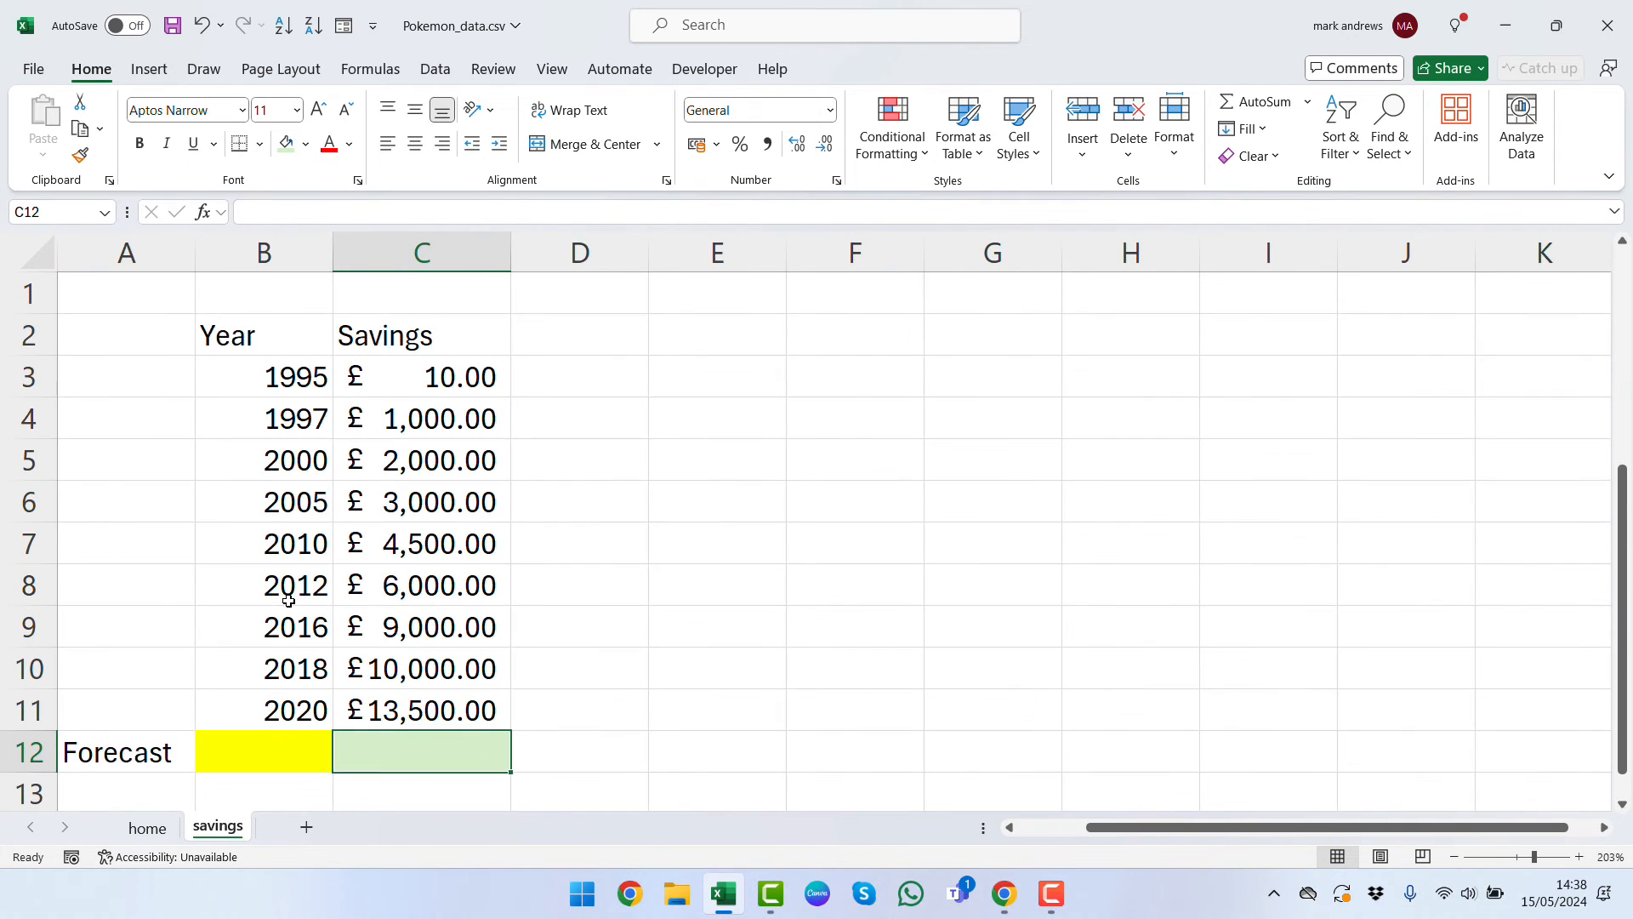
click(292, 758)
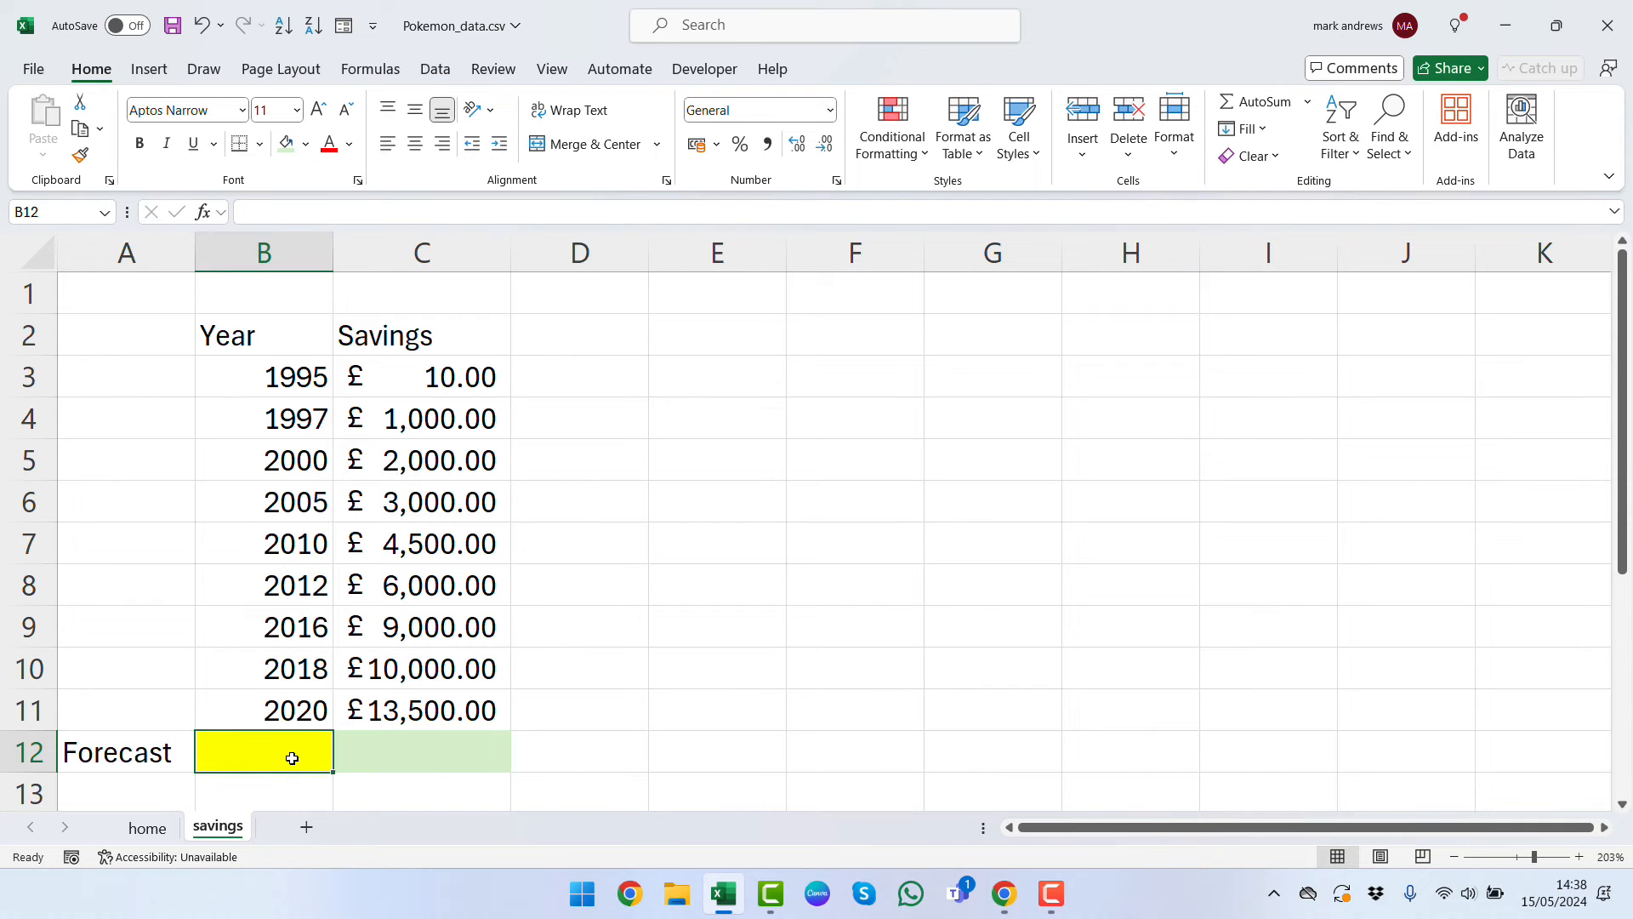
text(2030)
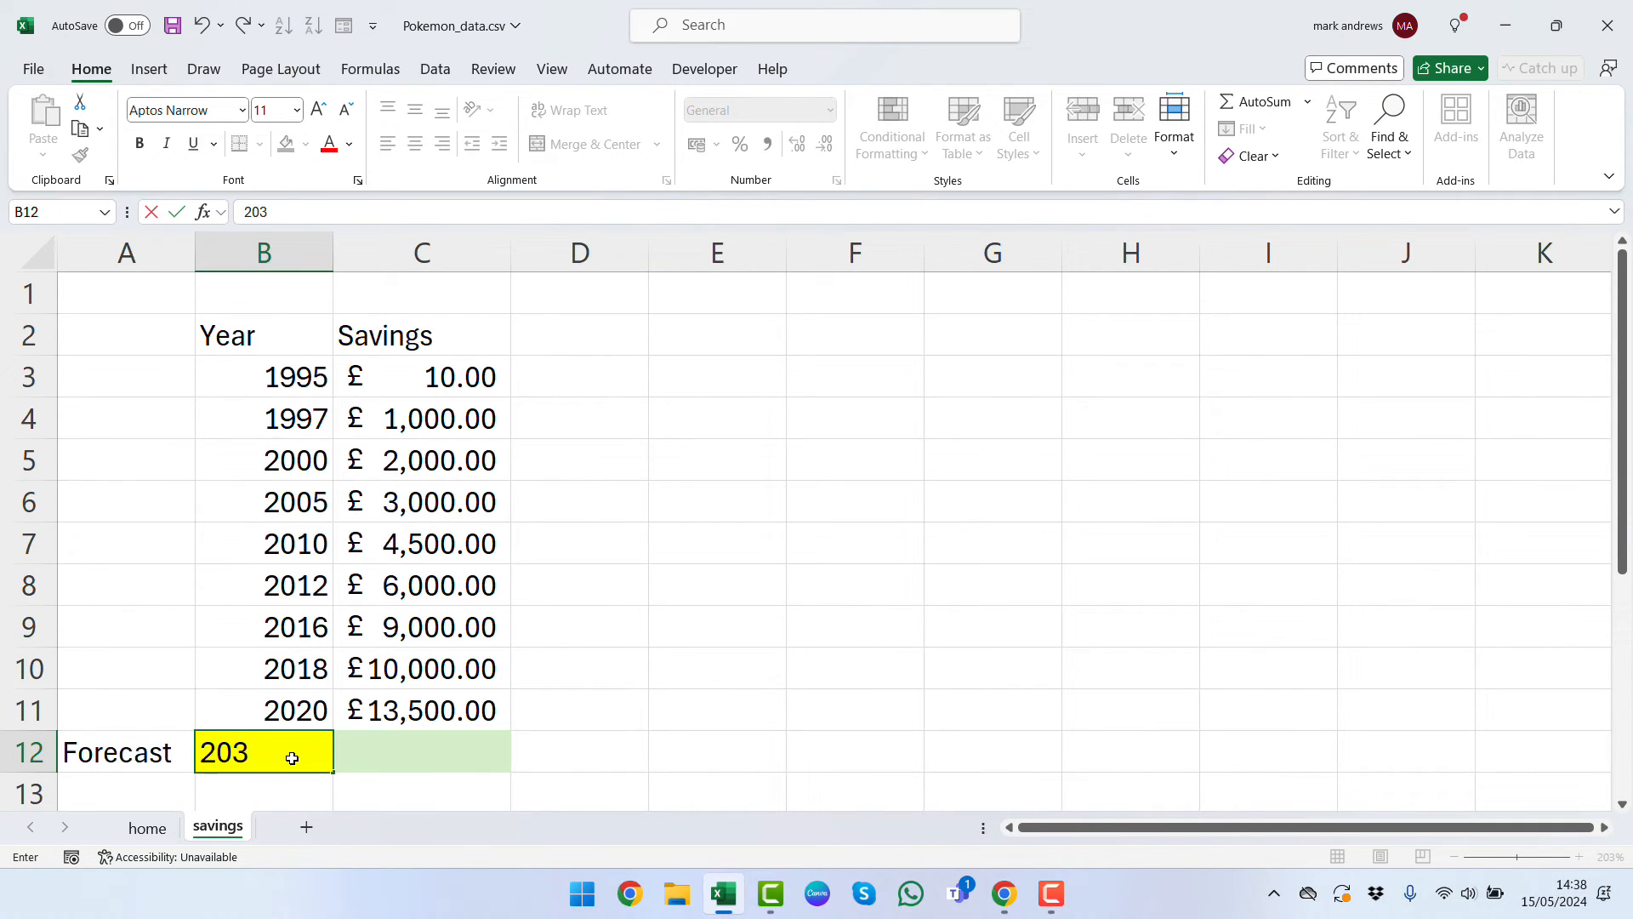
key(Tab)
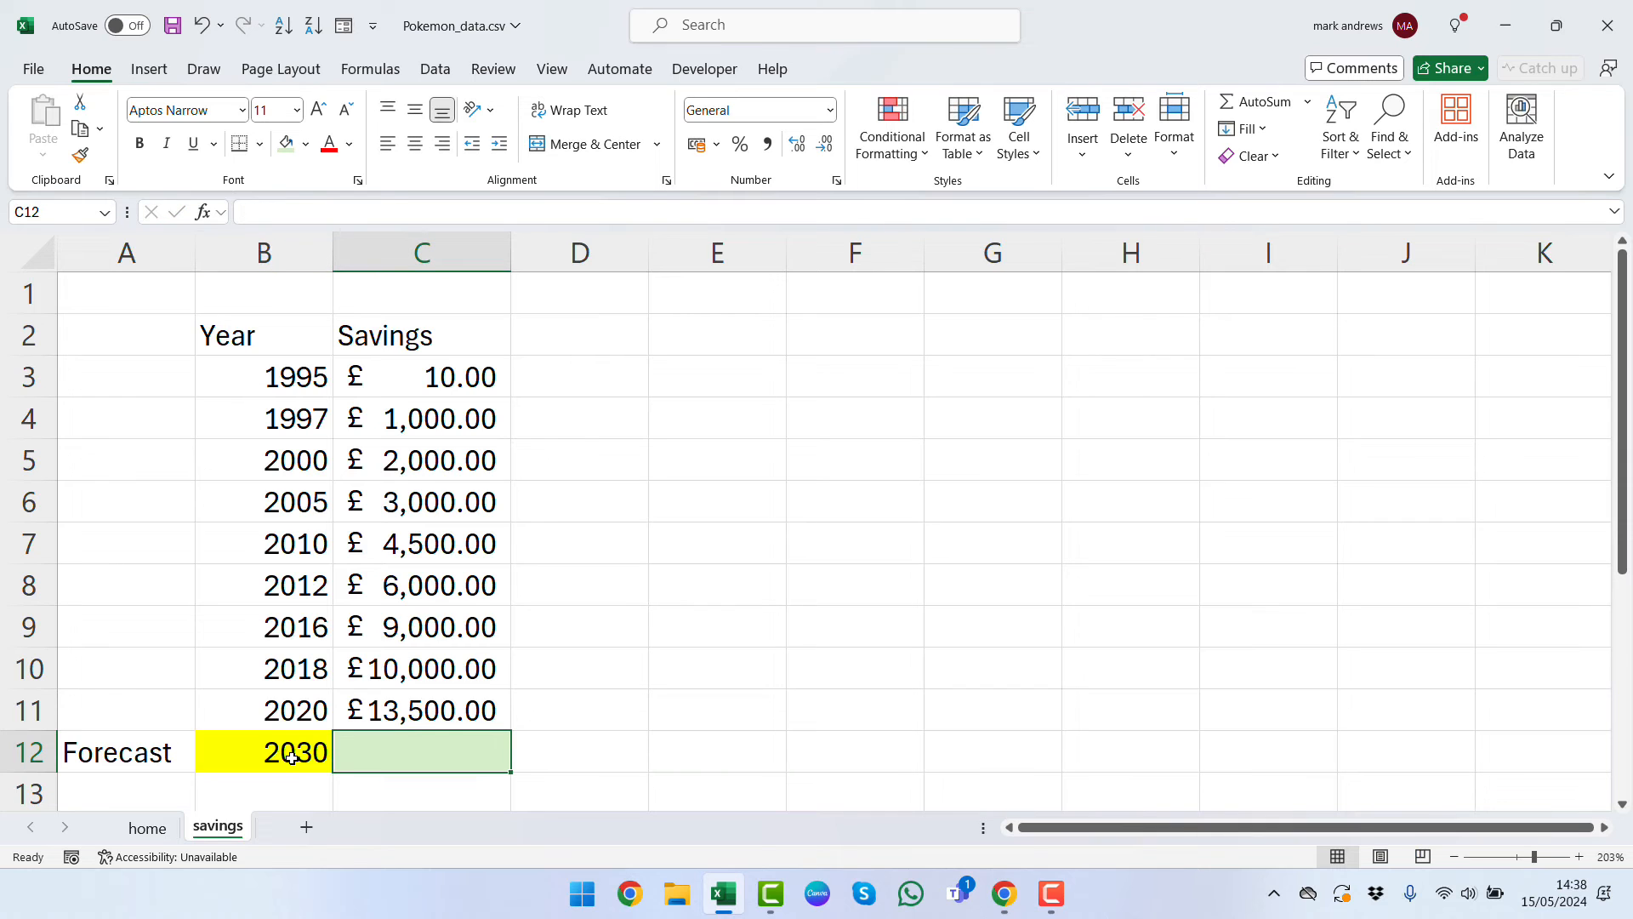
- Begin a formula with the FORECAST function in cell C12, the forecast savings
text(=fore)
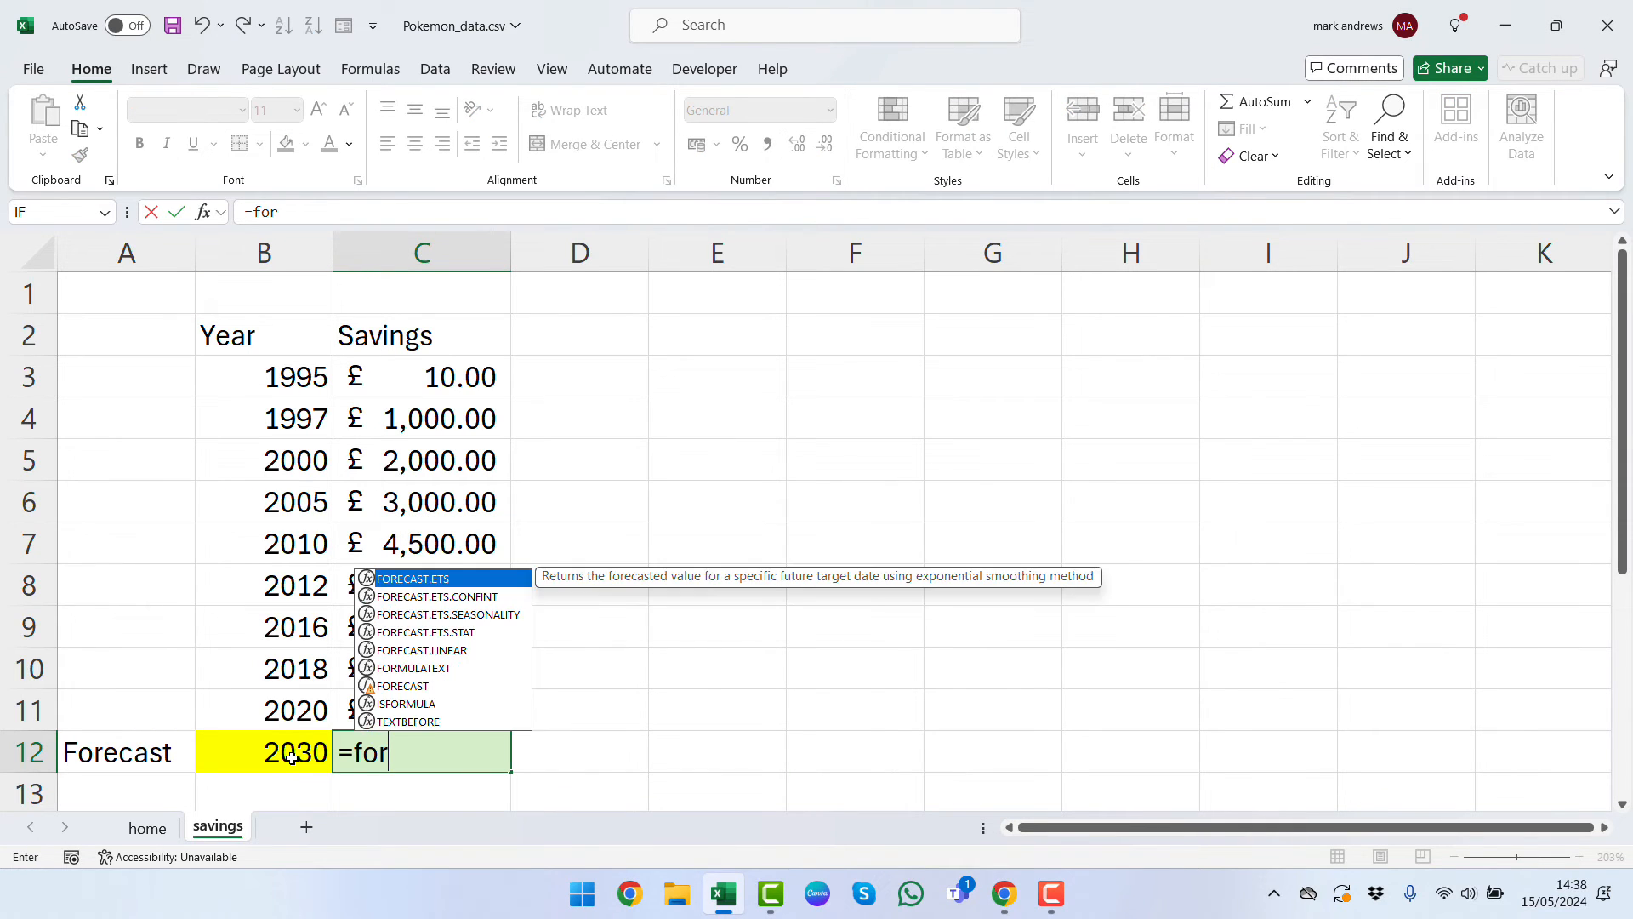
key(Down)
key(Down)
key(Down)
key(Down)
key(Down)
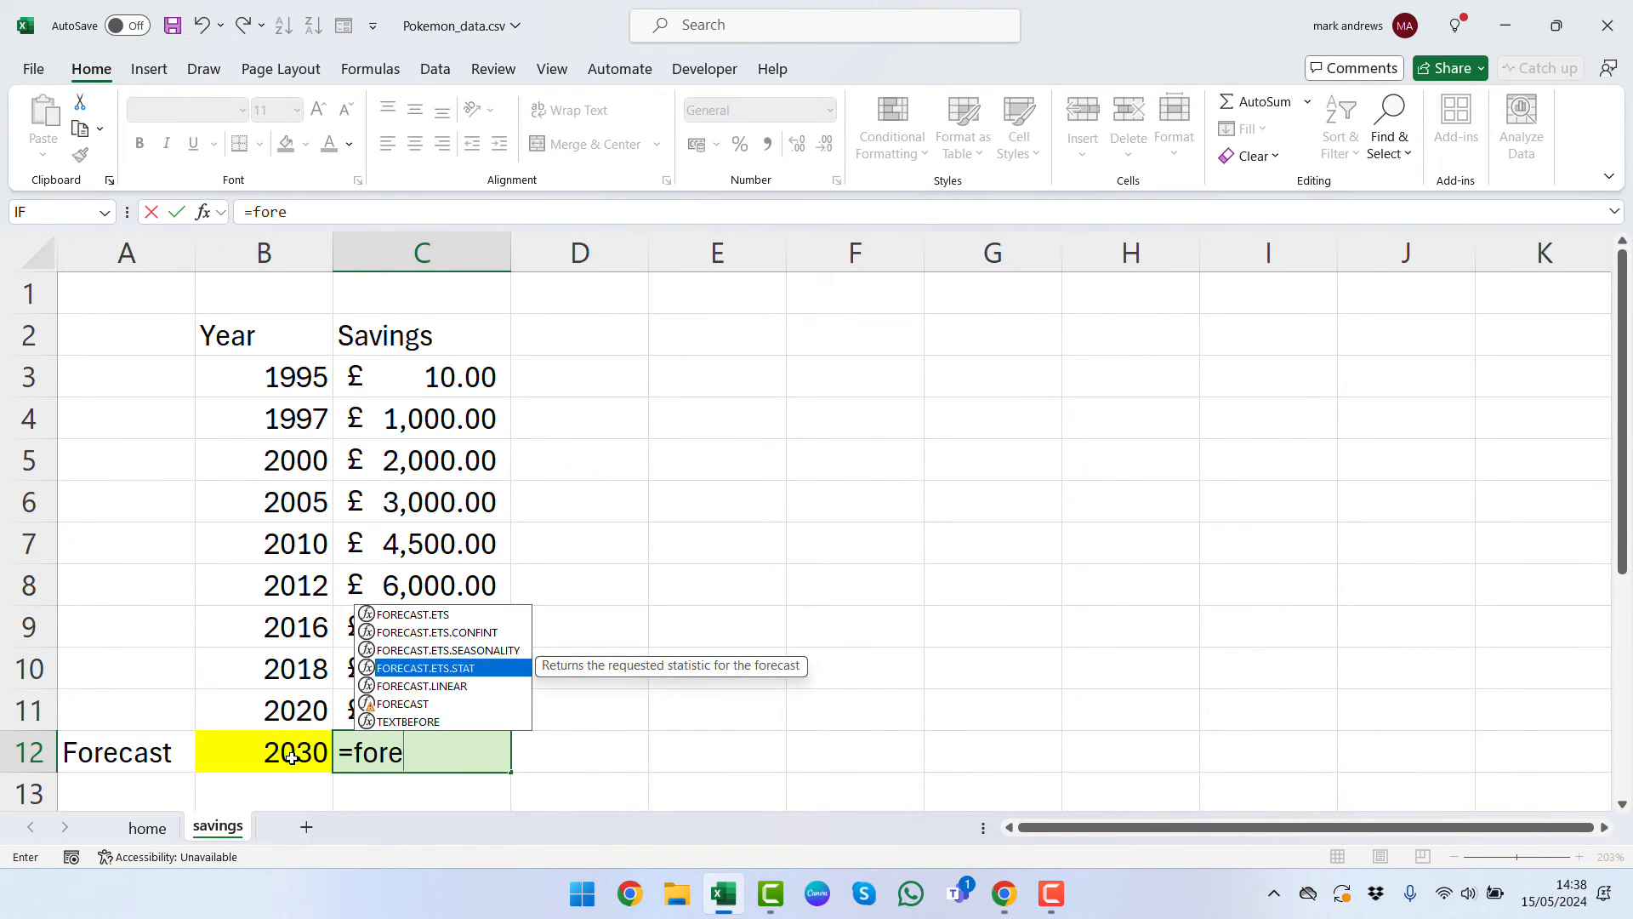
key(Tab)
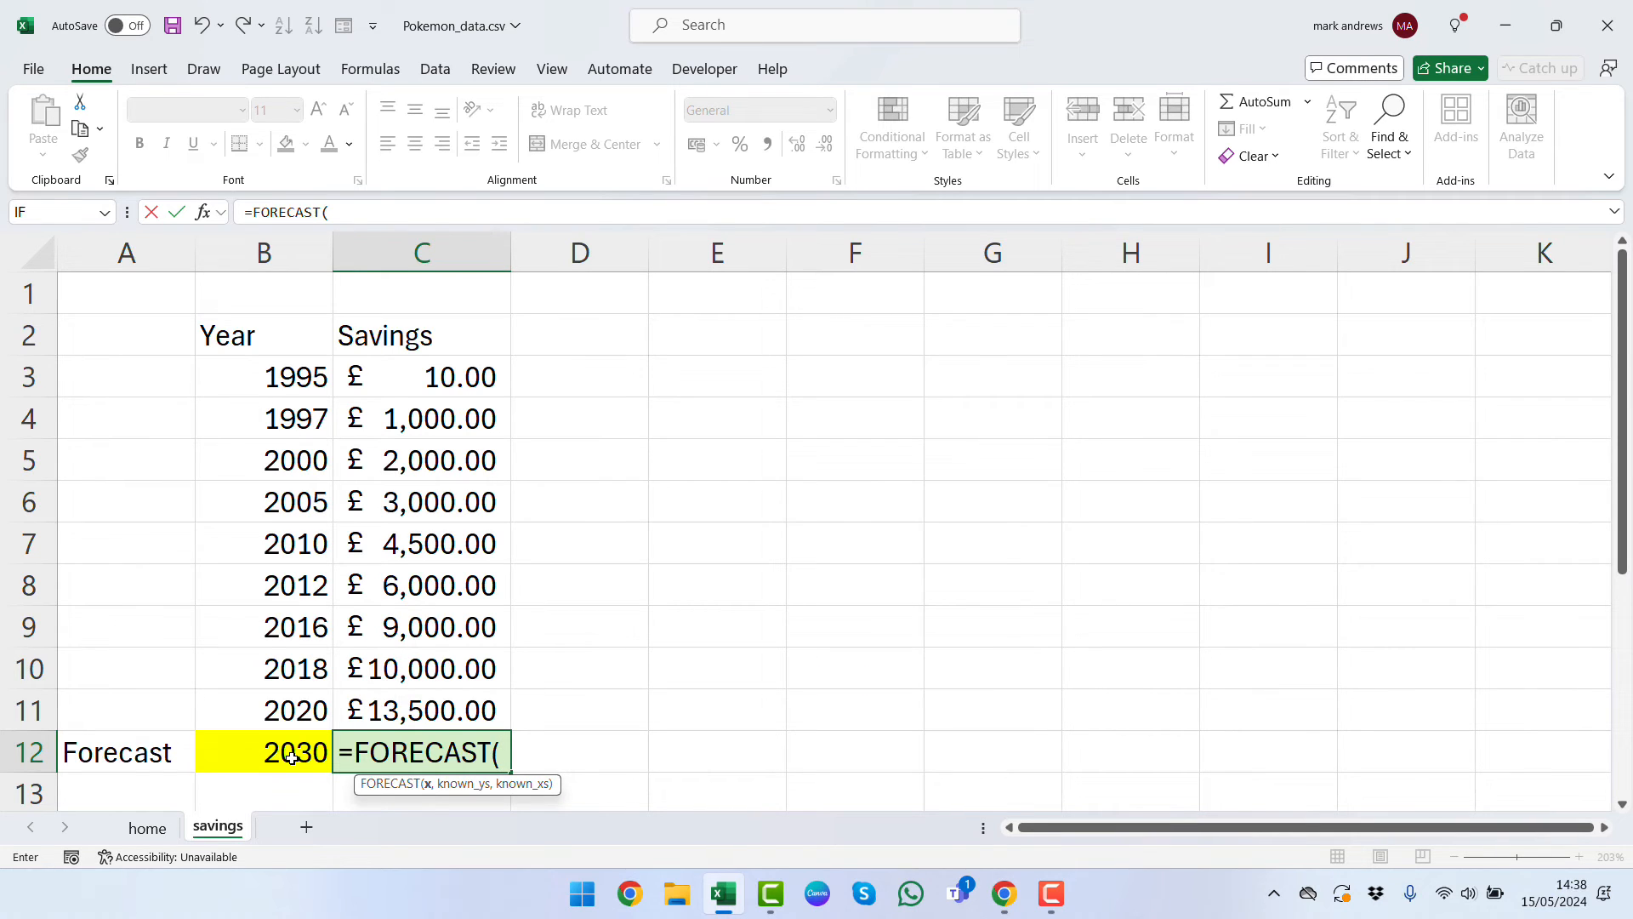
- Complete the savings formula as =FORECAST(B12,C3:C11,B3:B11) and apply the pound Accounting format to C12
click(292, 757)
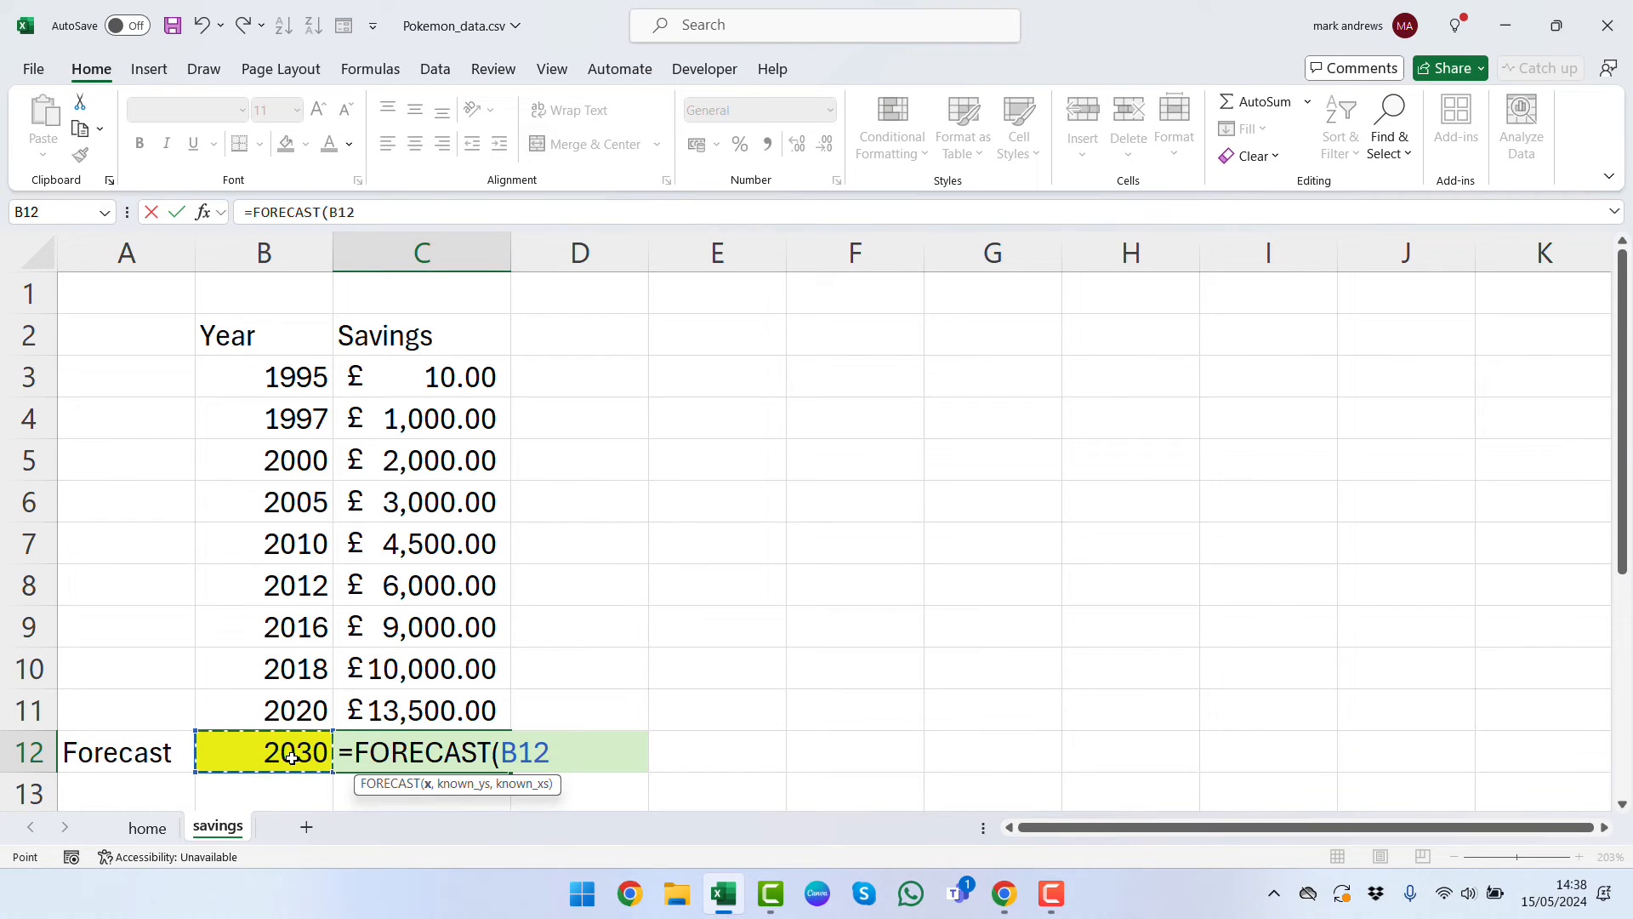
text(,)
drag(464, 380, 418, 704)
text(,)
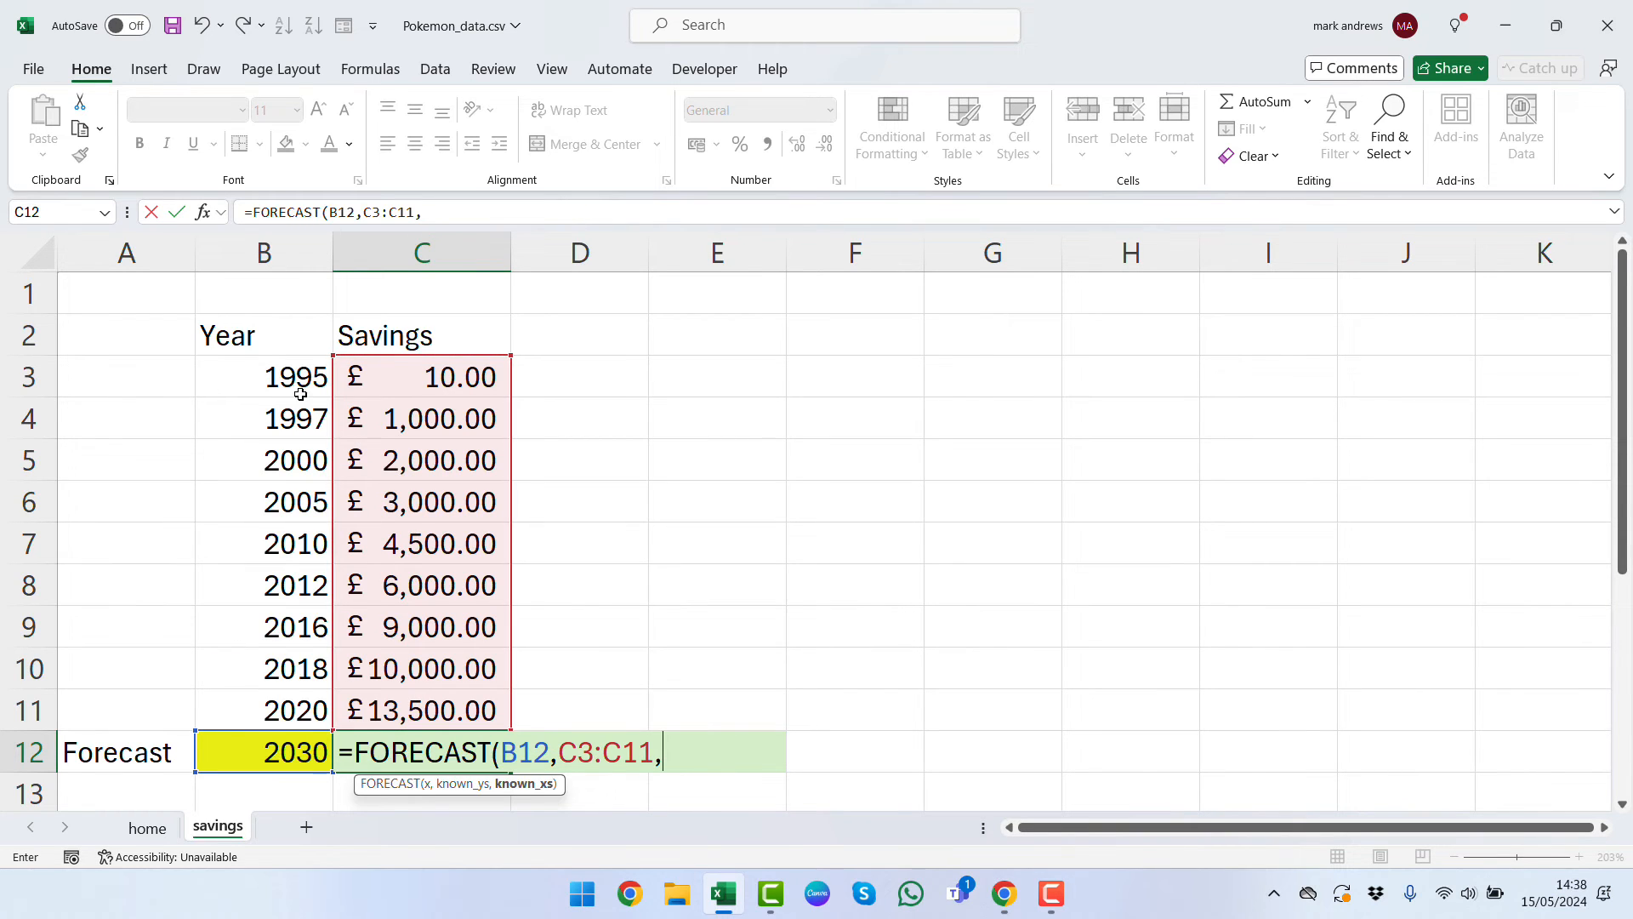
drag(300, 392, 273, 706)
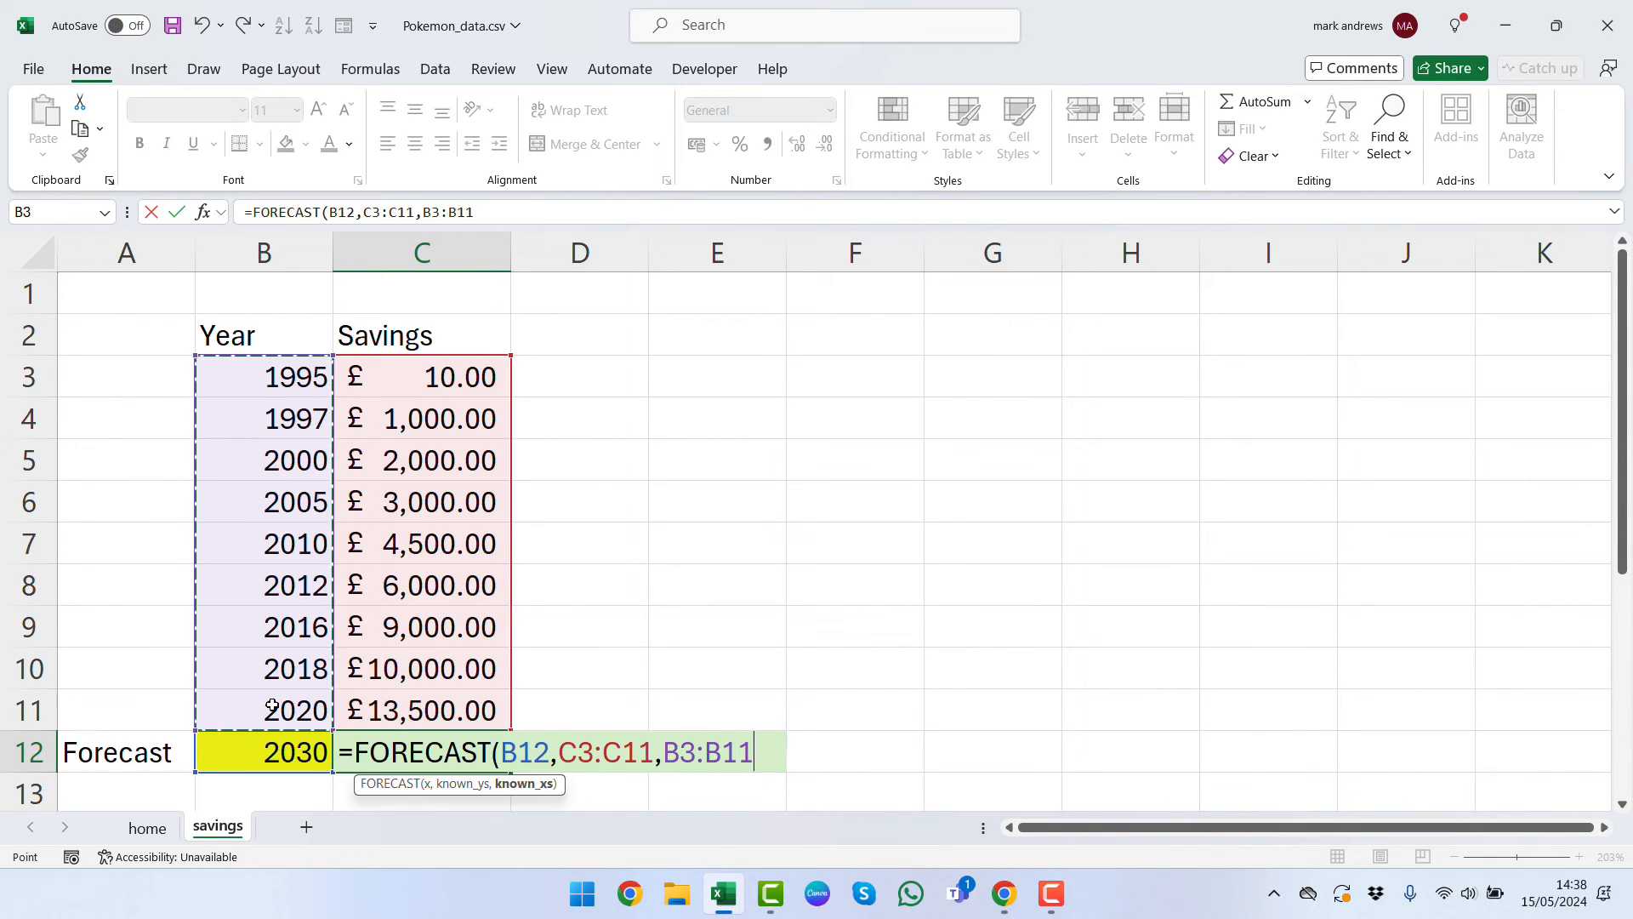
text())
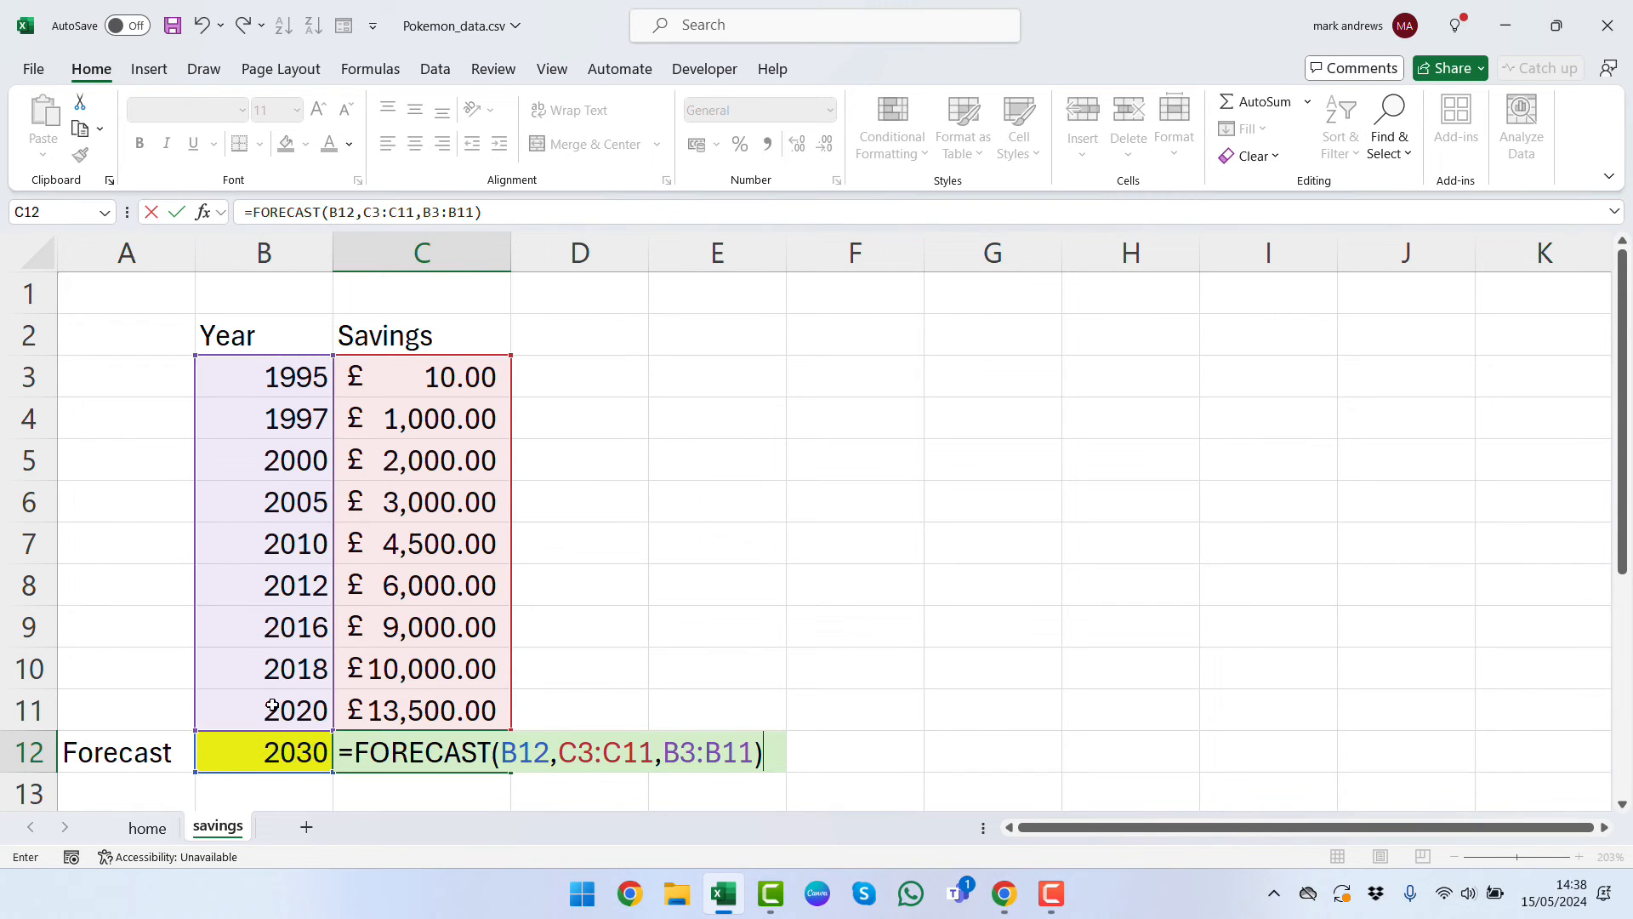
key(Return)
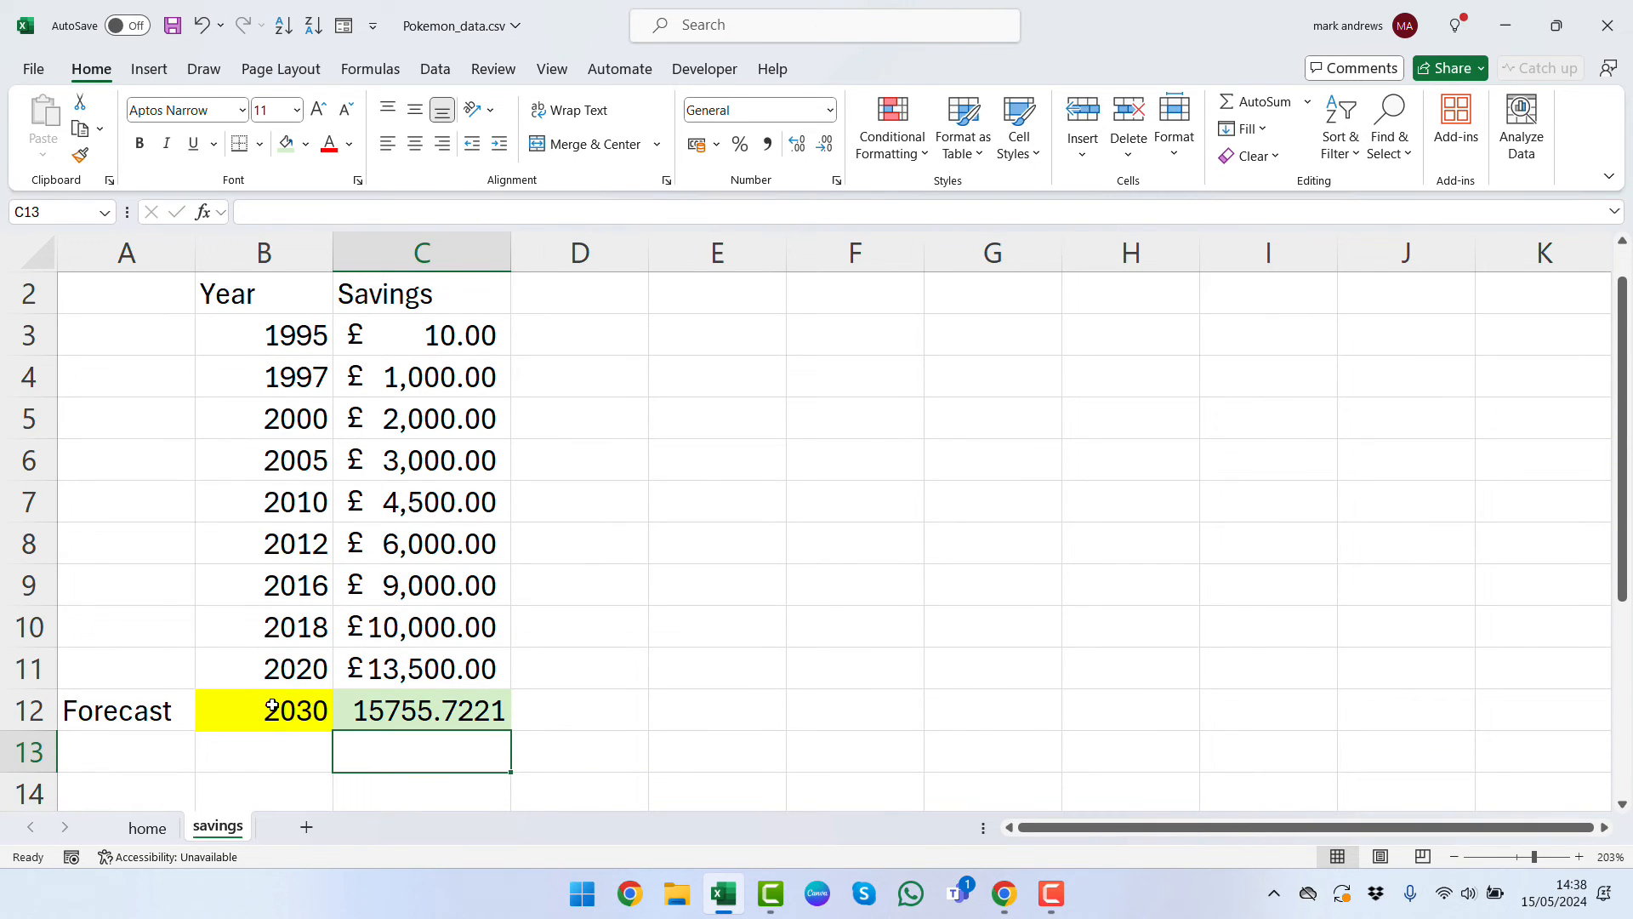
click(395, 717)
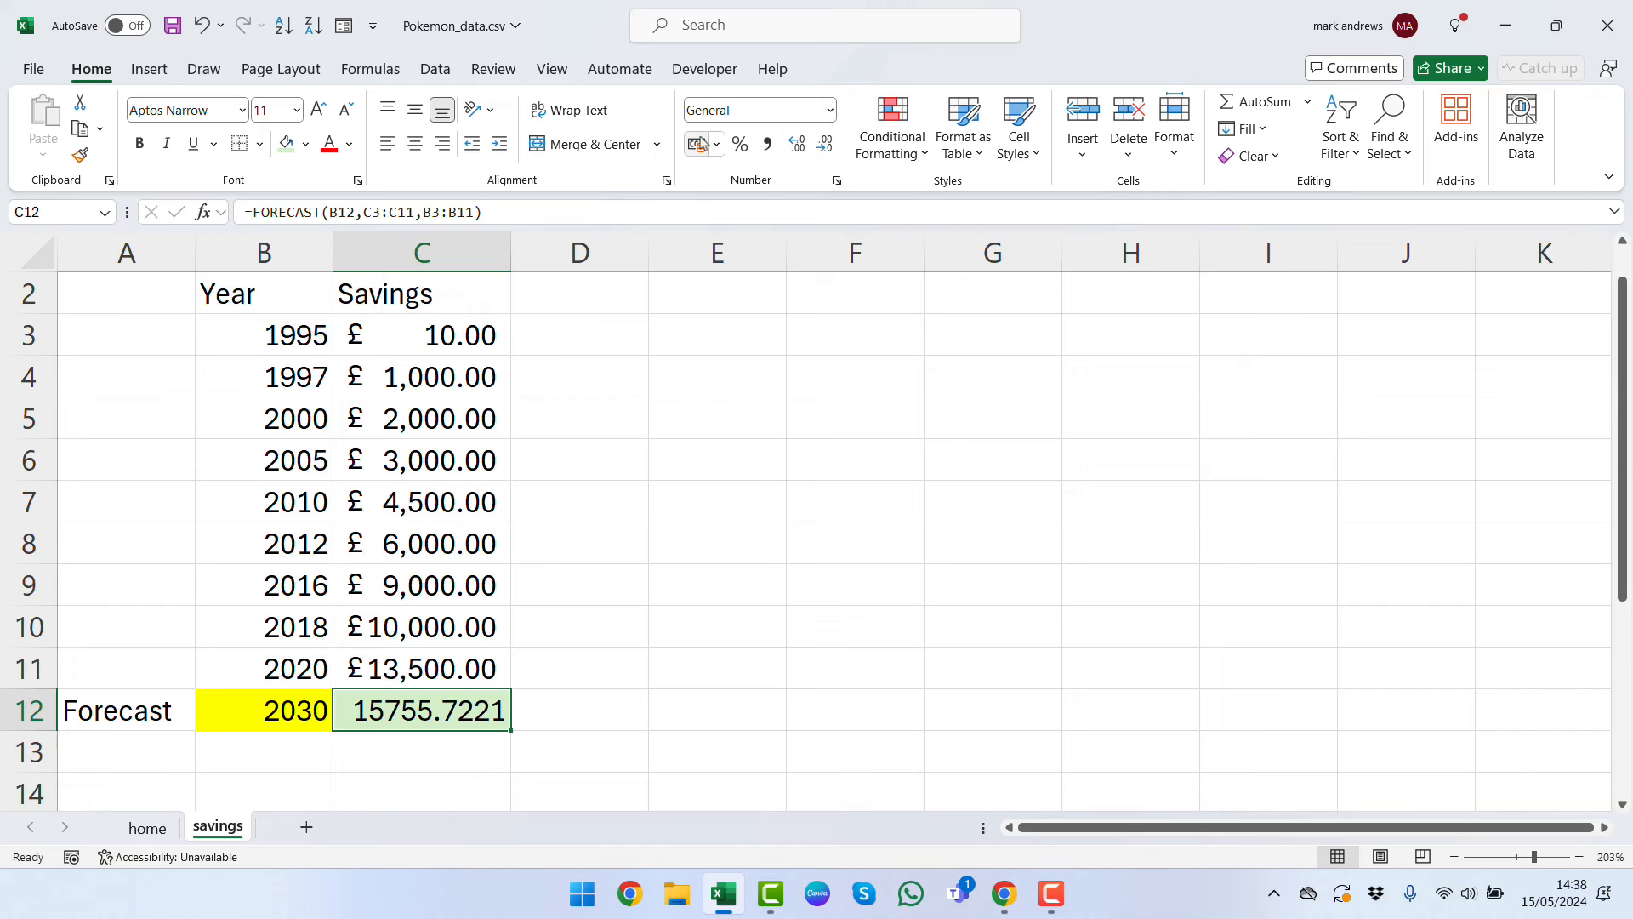
click(696, 144)
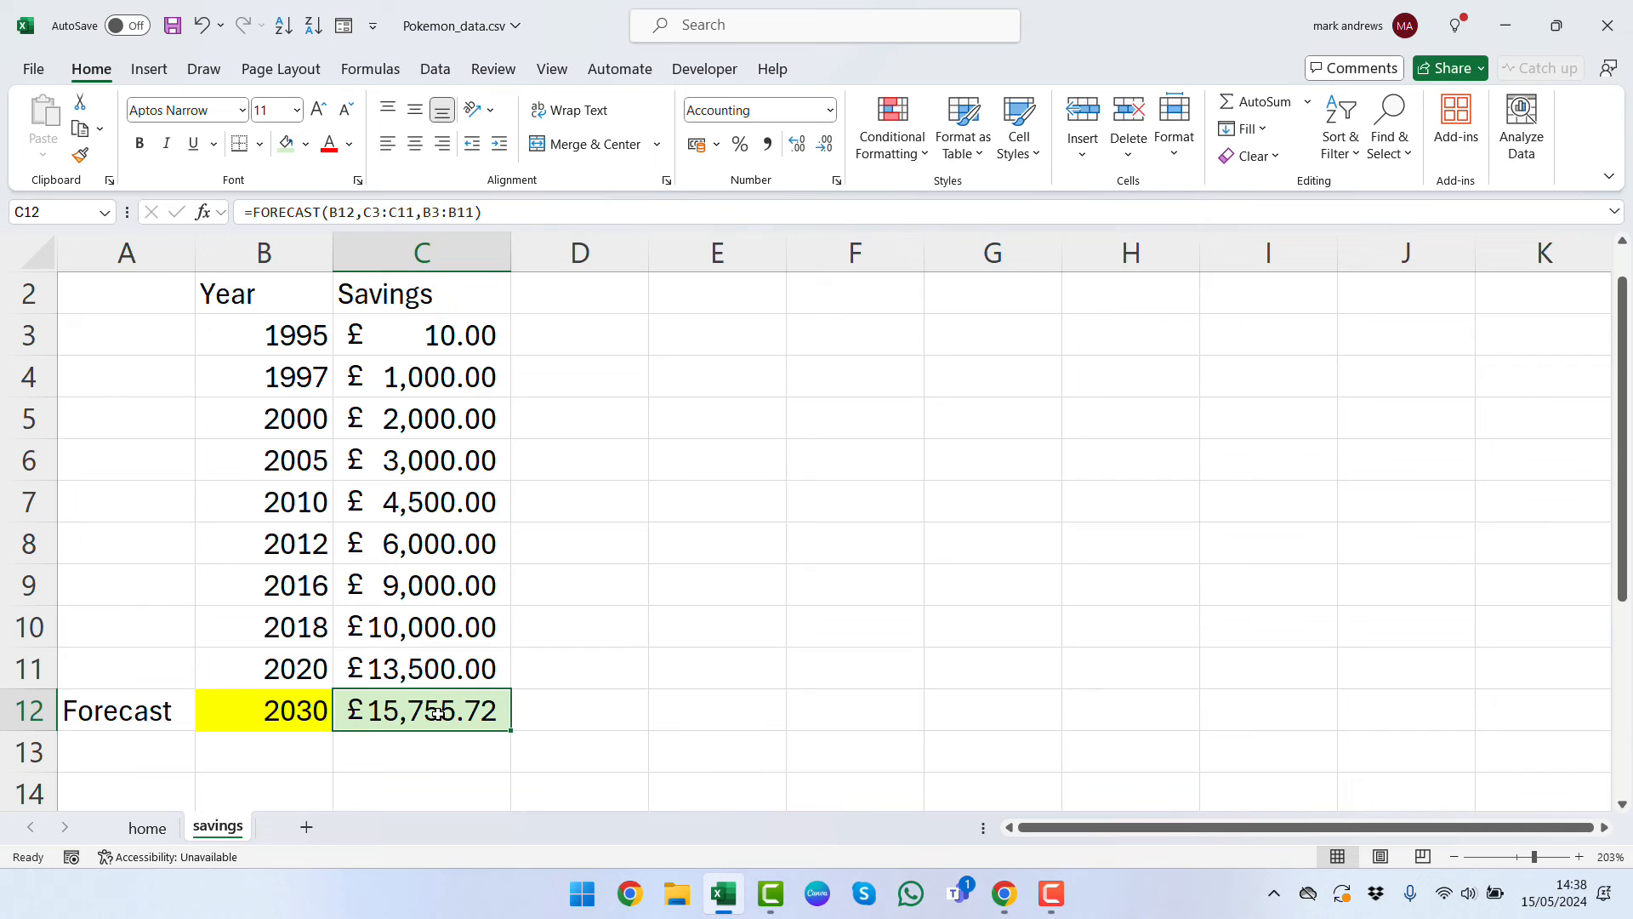
- Change the savings forecast year in cell B12 to 2040
click(304, 713)
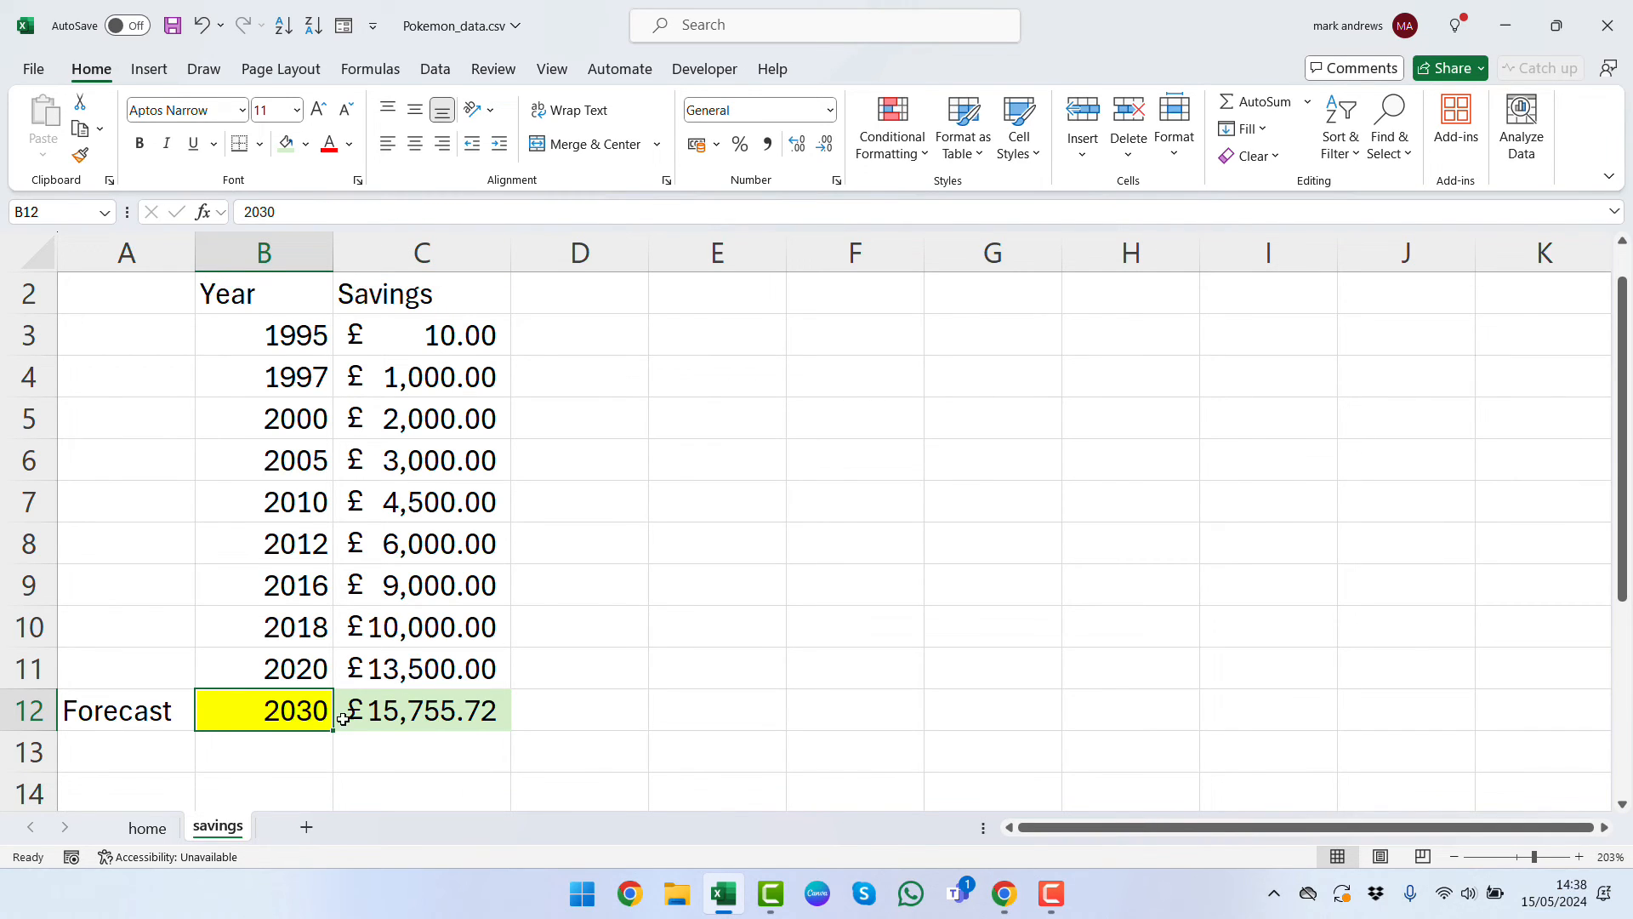
text(2040)
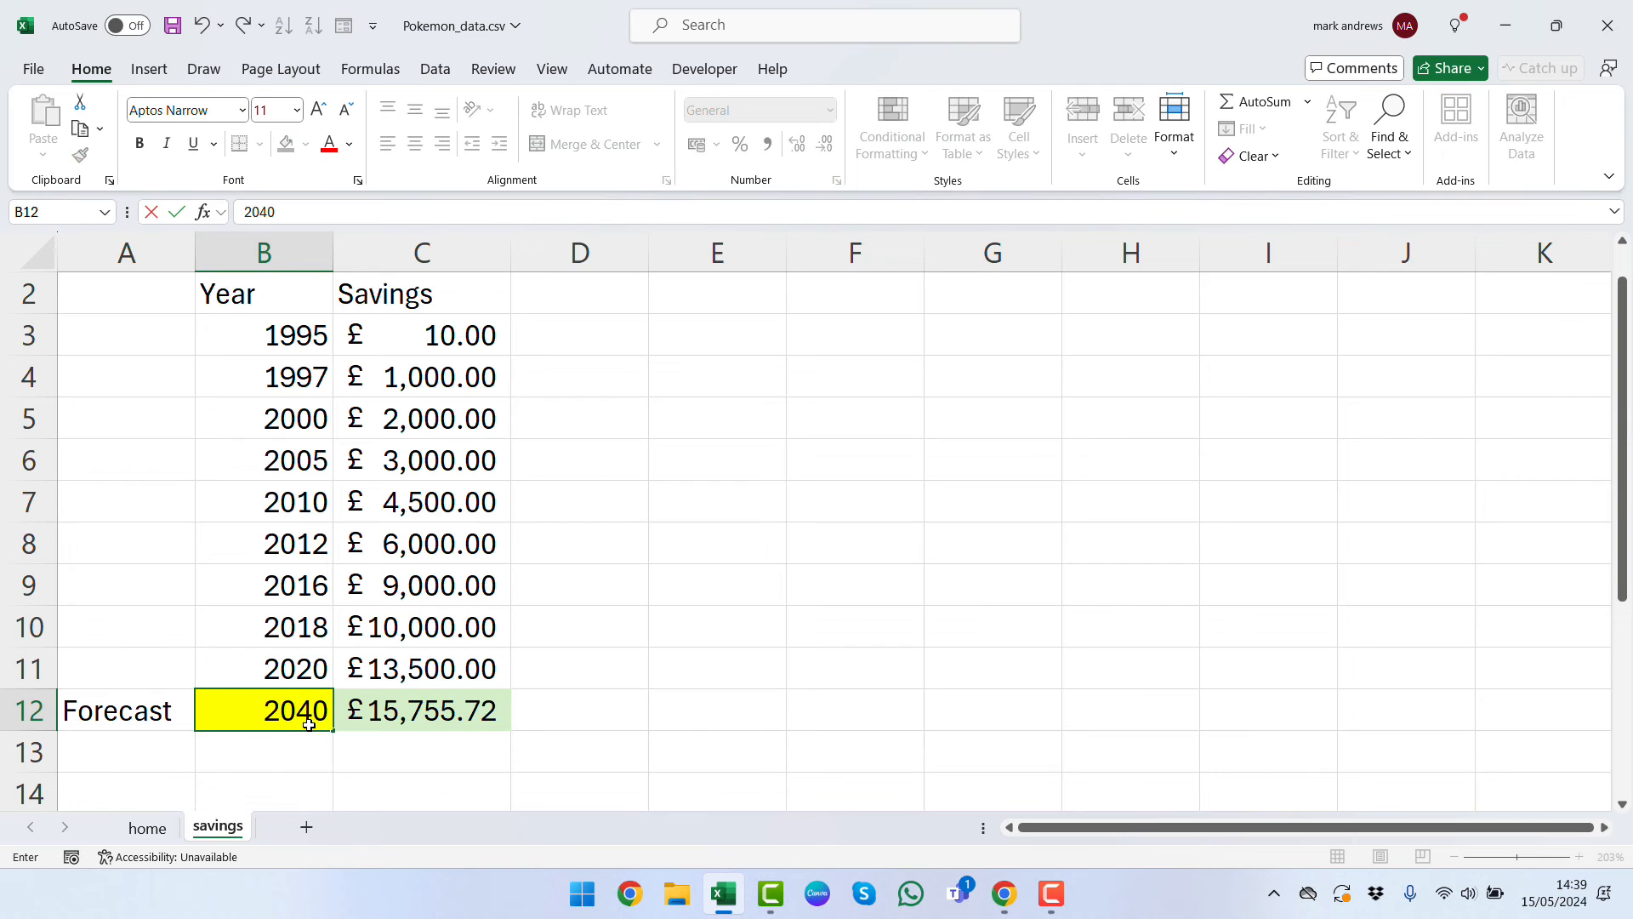
key(Return)
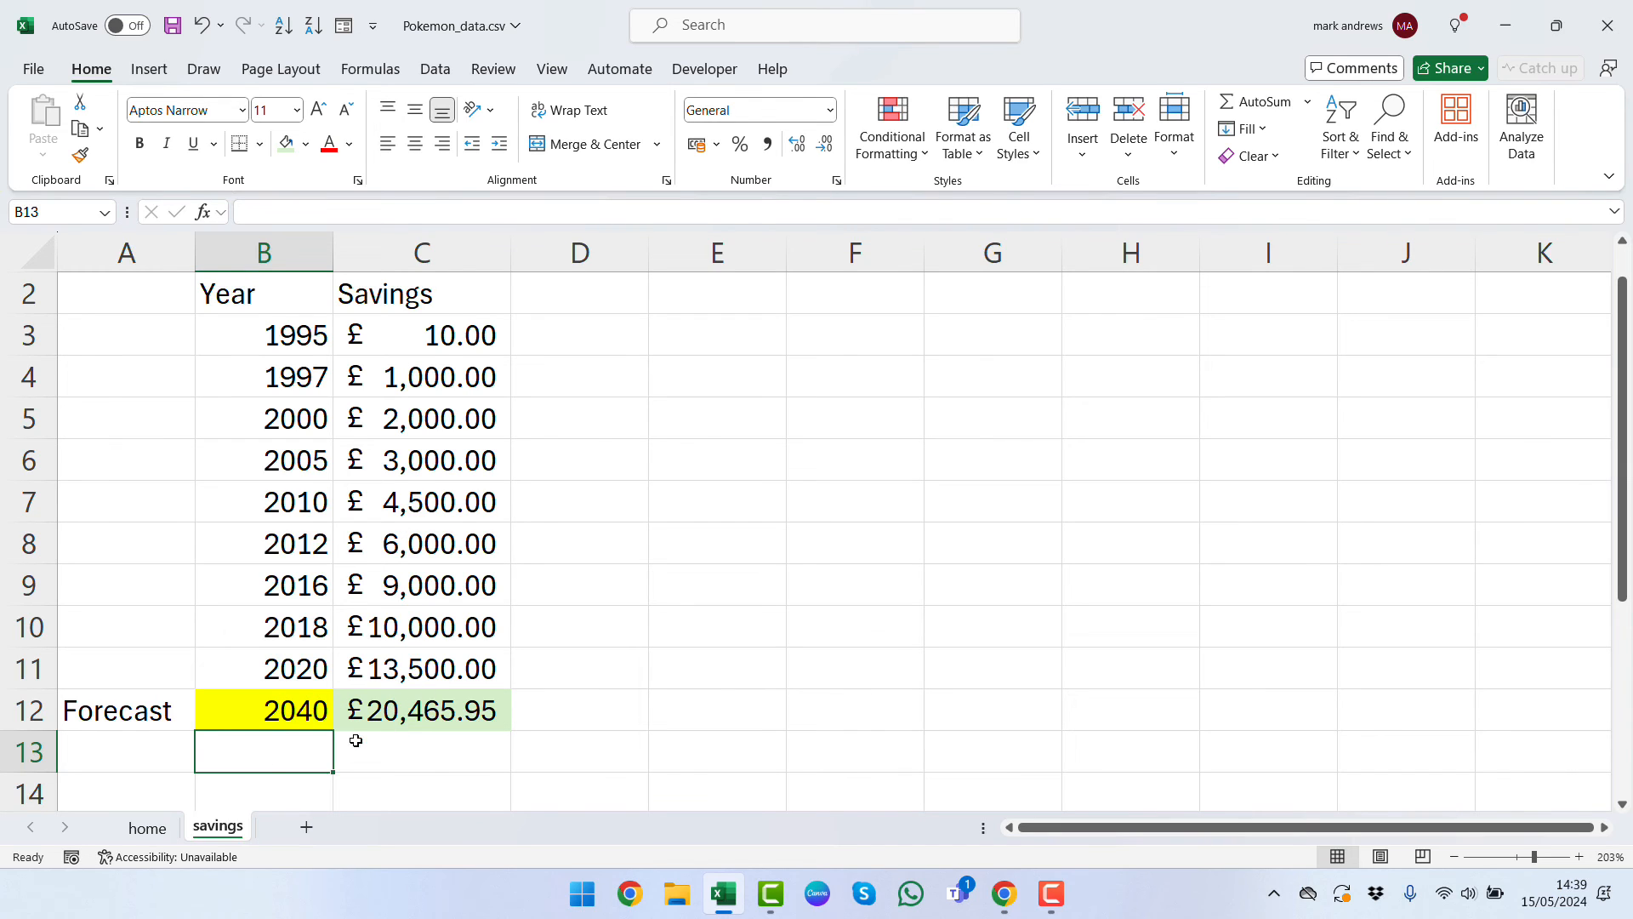
- On the home sheet, change the forecast year in cell B13 to 2030
click(148, 828)
click(259, 722)
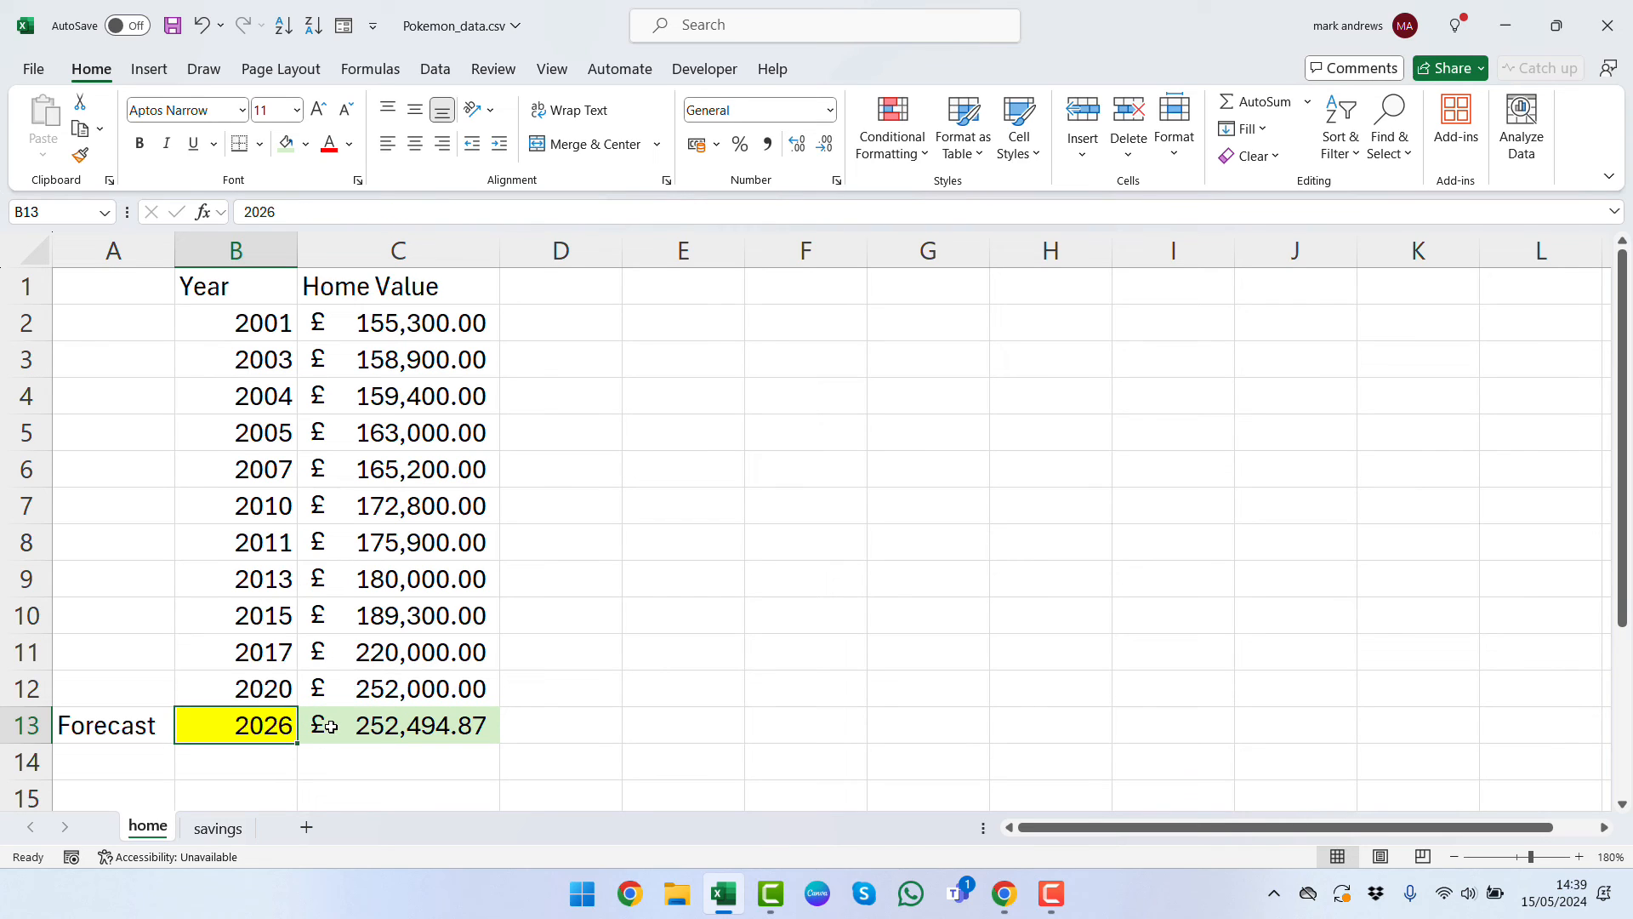
text(2030)
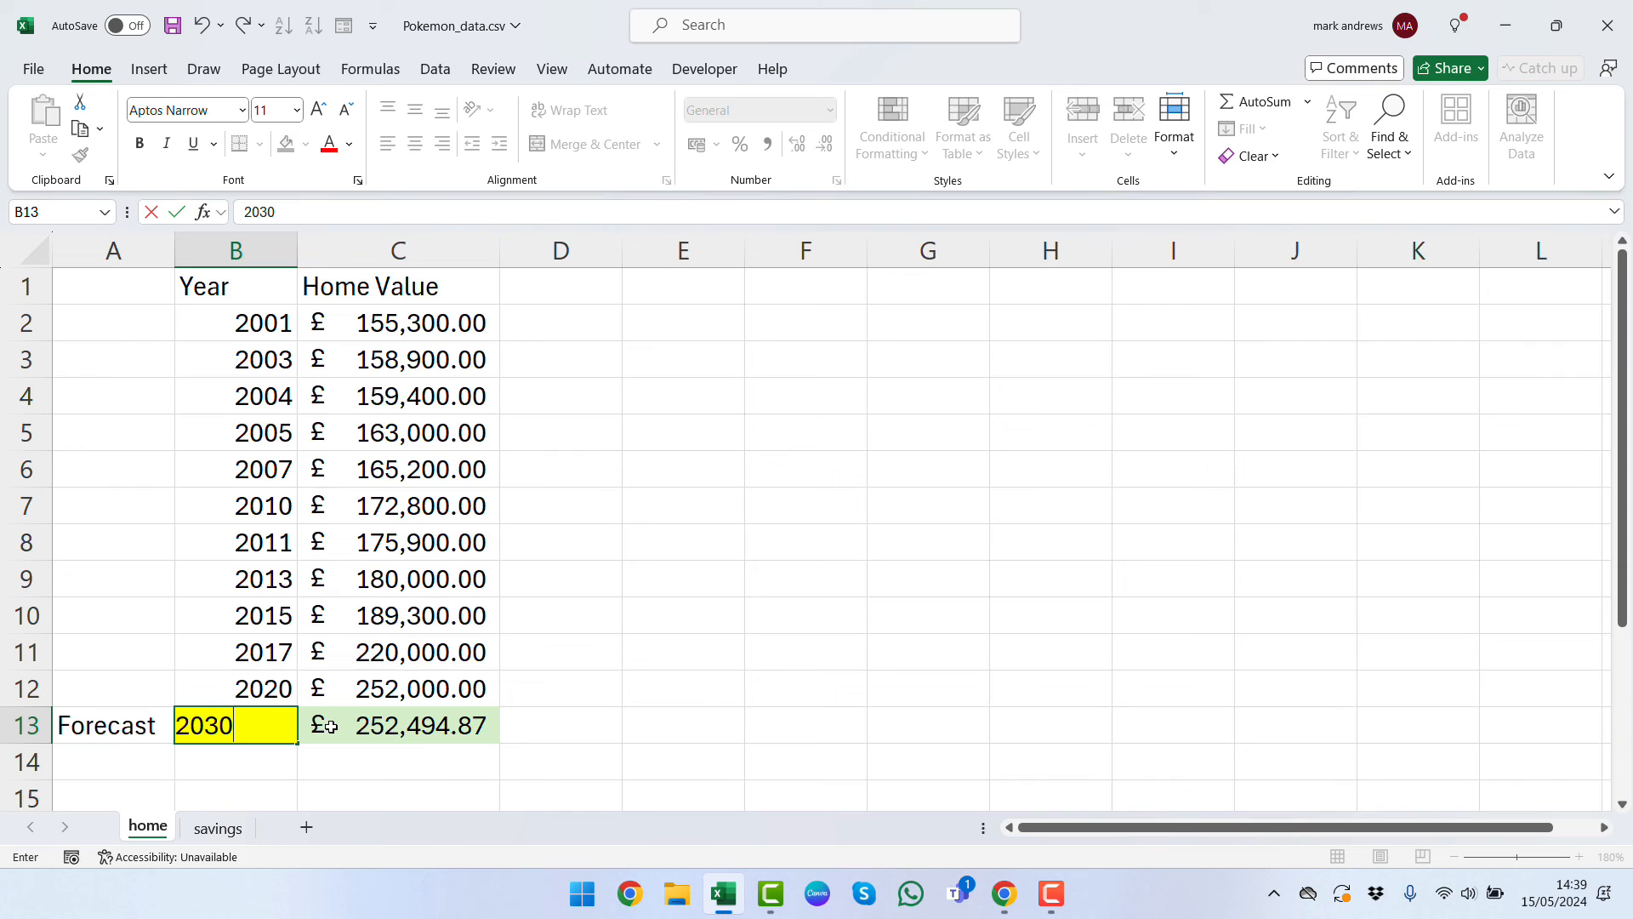
key(Return)
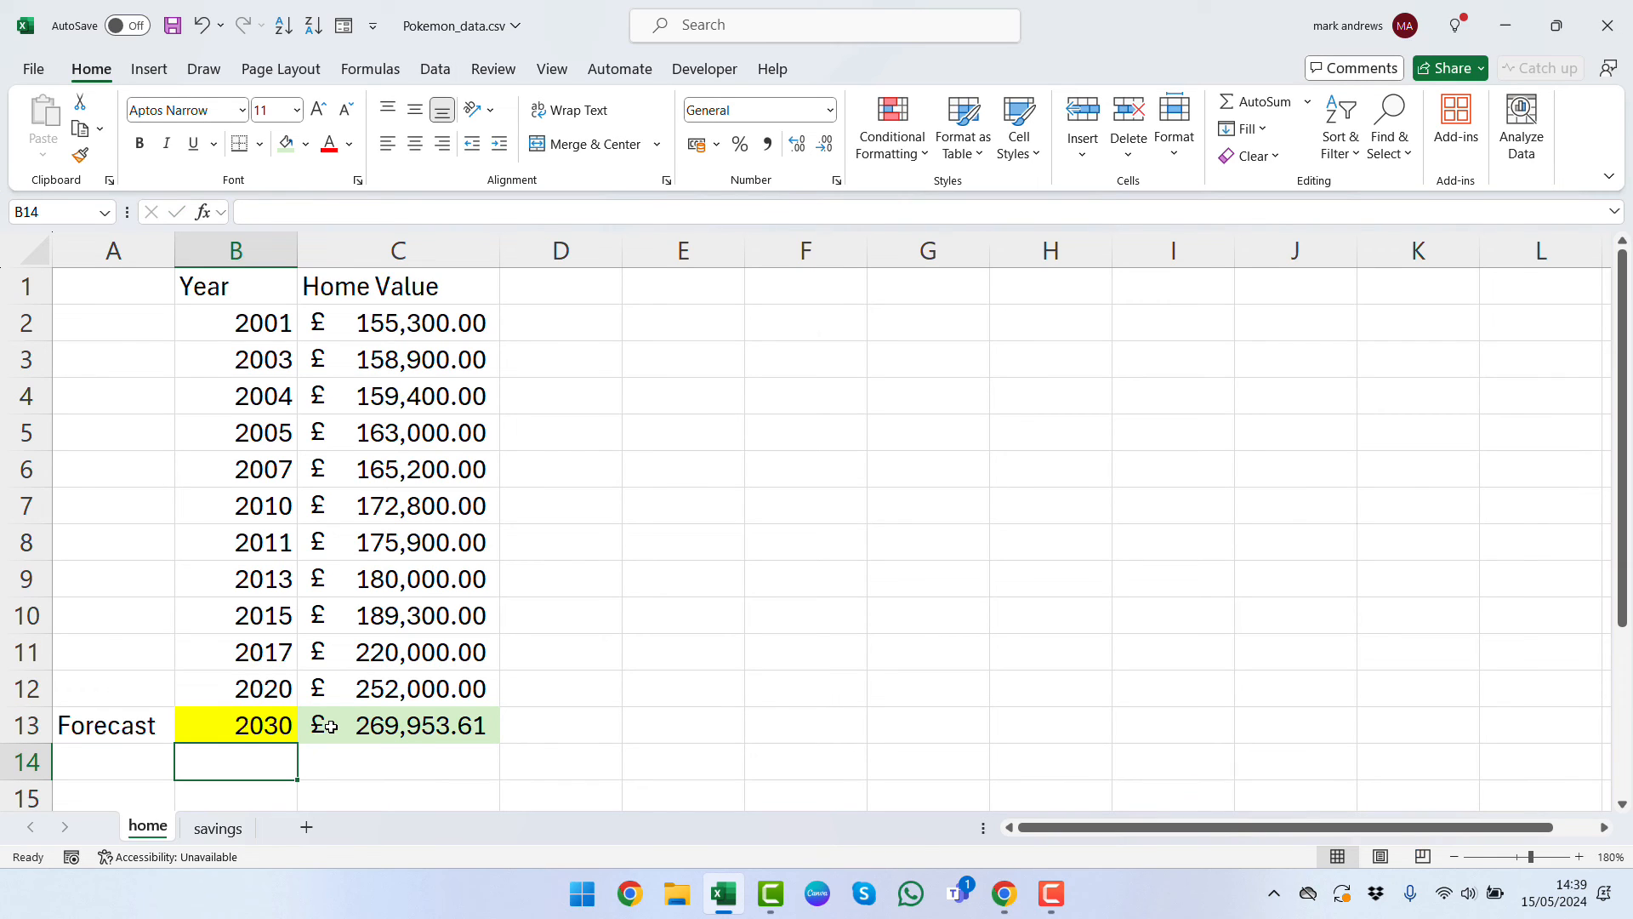